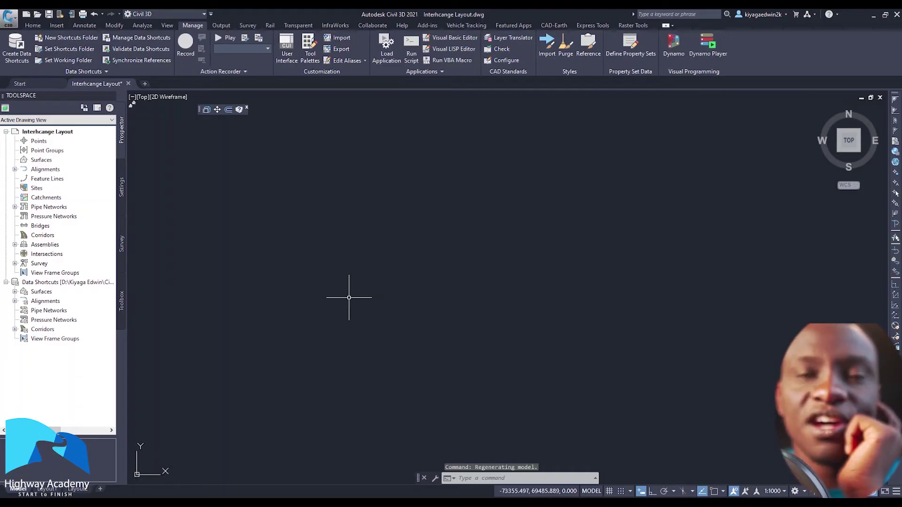
scroll(411, 266, "down", 3)
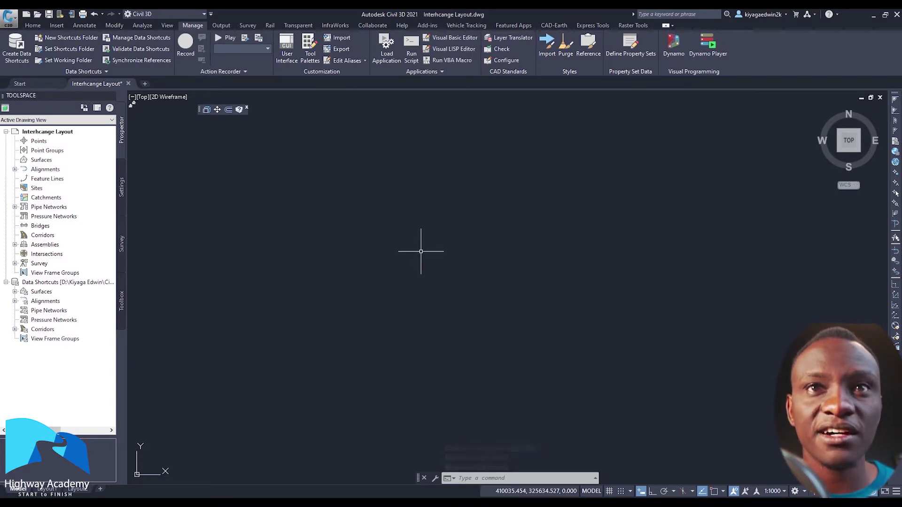
type("a")
key("Escape")
key("Escape")
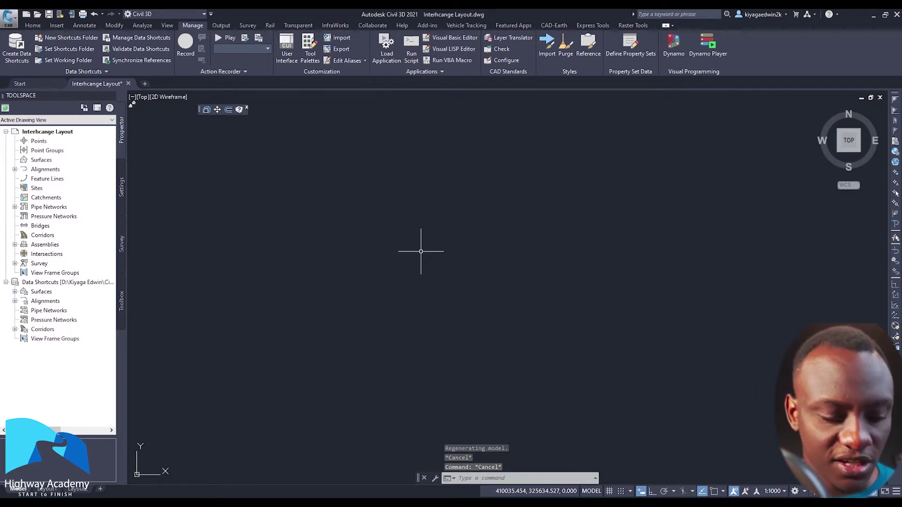
Load the dco.lsp application from the Dynamic-Offset folder, set it to always load, and close the application loader.
type("app")
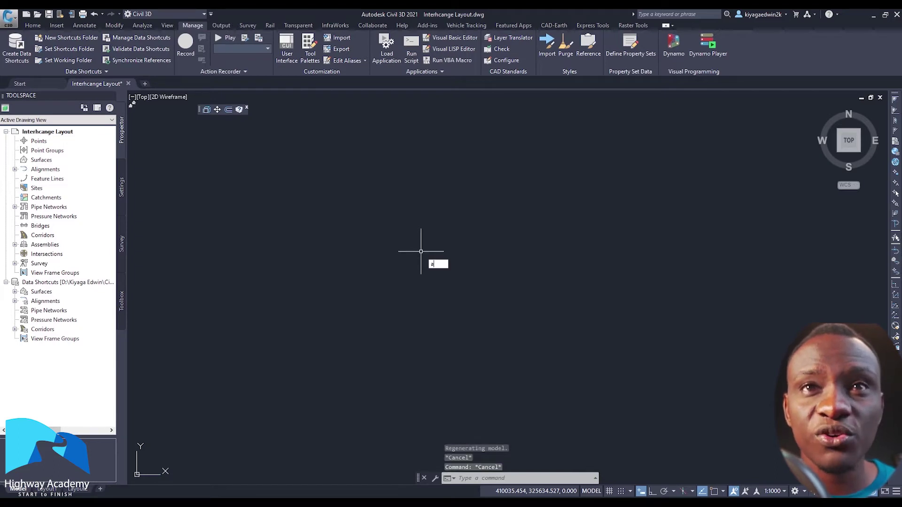
key("Return")
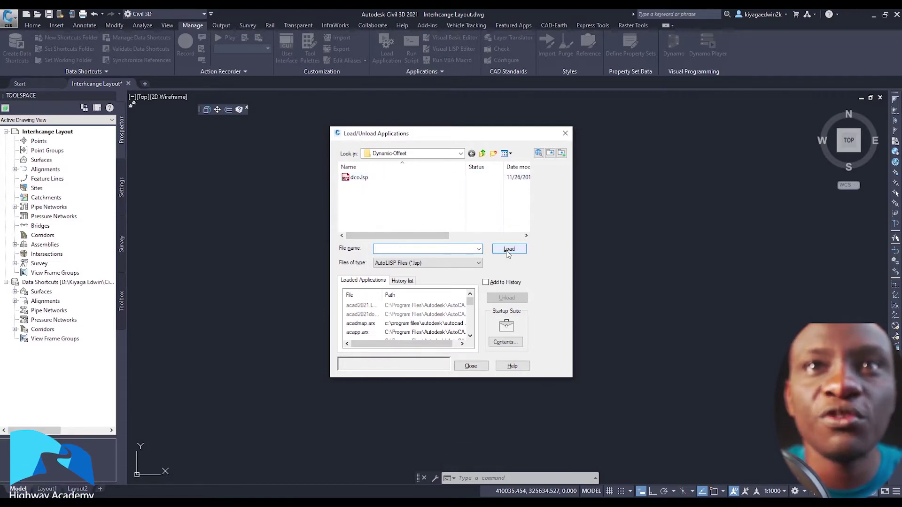
left_click(359, 177)
left_click(500, 251)
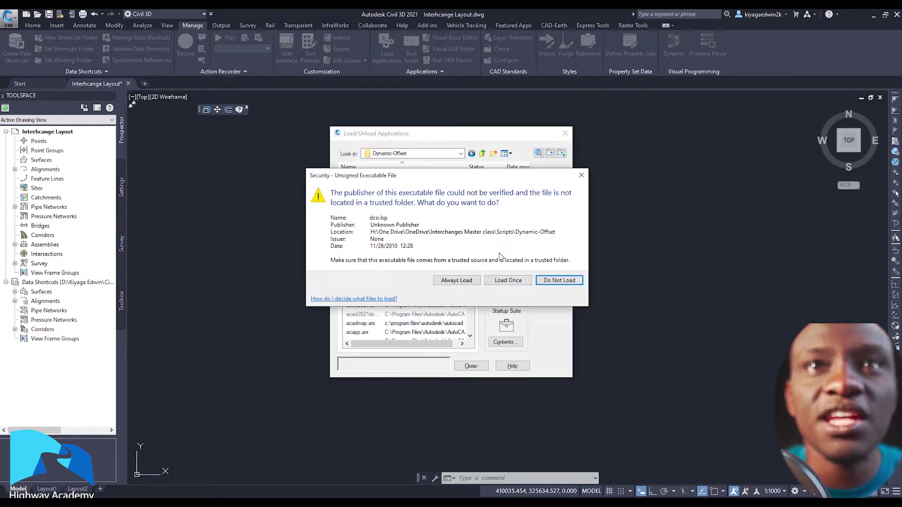
left_click(462, 282)
left_click(471, 366)
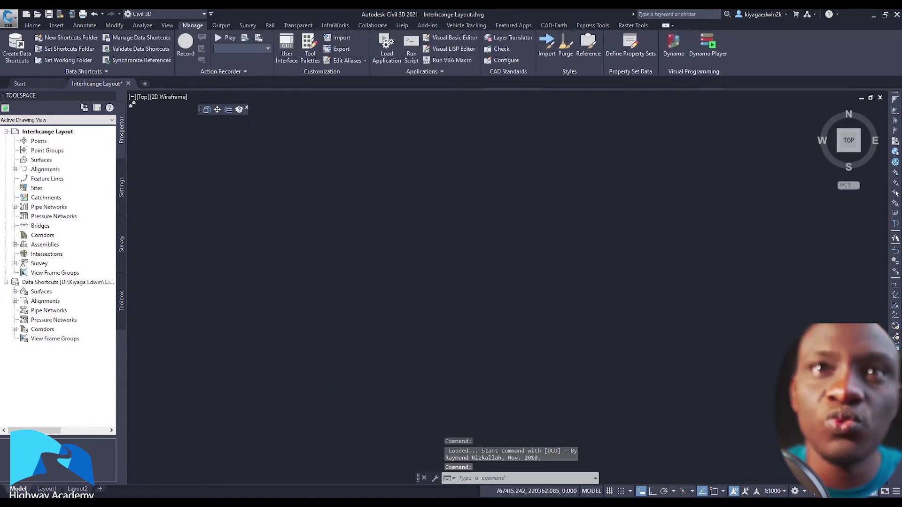
Draw a horizontal line about 6,376,018 units long across the drawing area with Ortho on.
type("l")
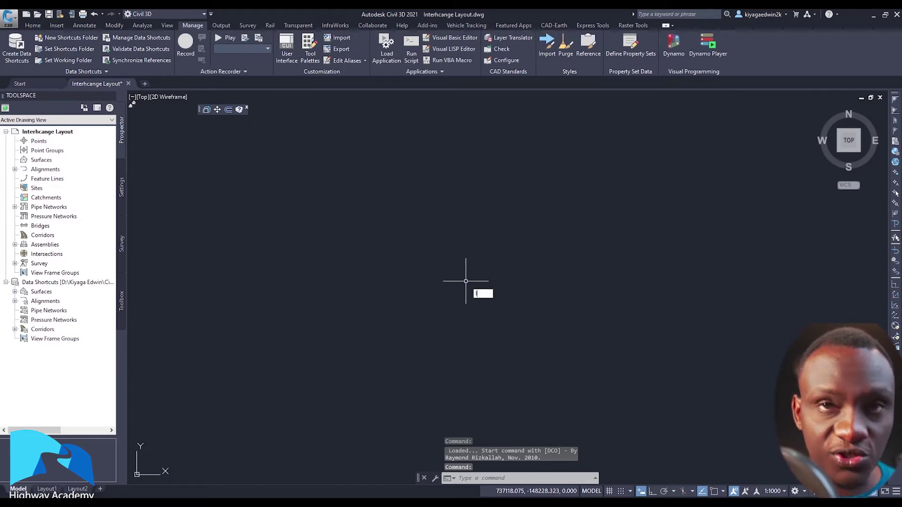
type("ine")
key("Return")
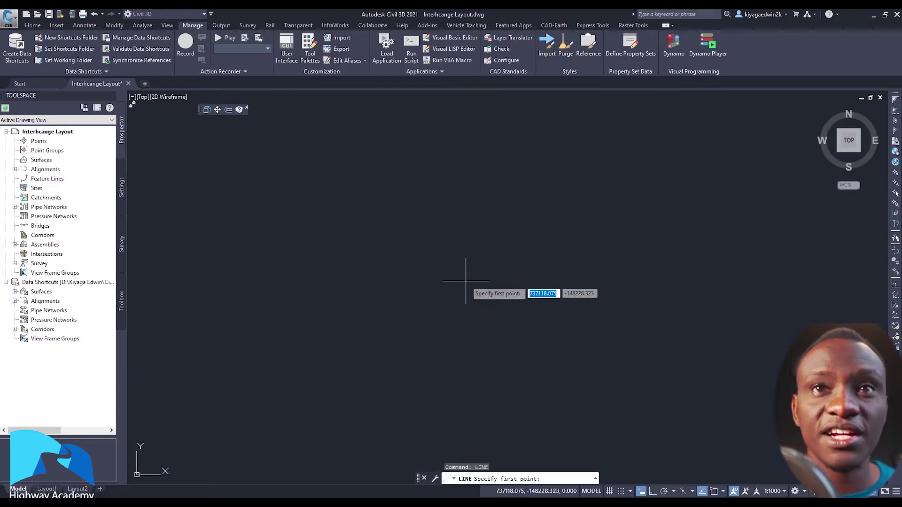
left_click(328, 282)
key("F8")
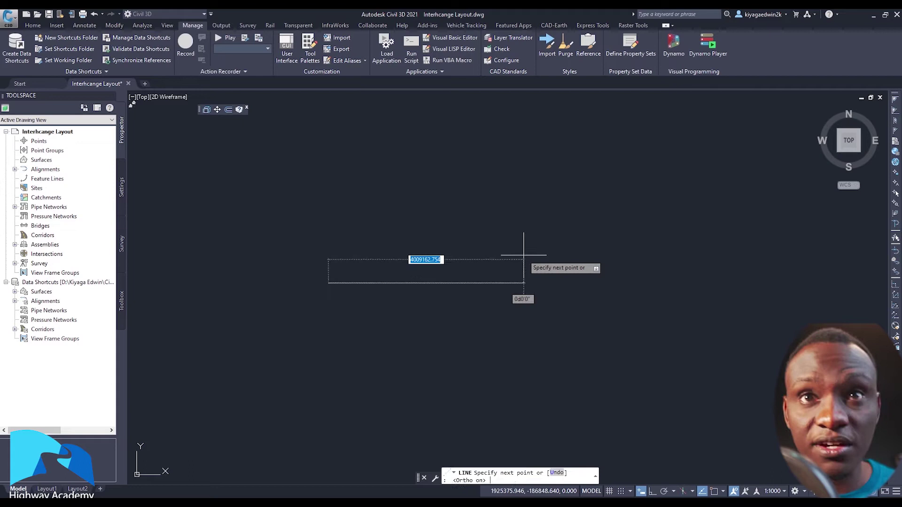
left_click(639, 263)
key("Escape")
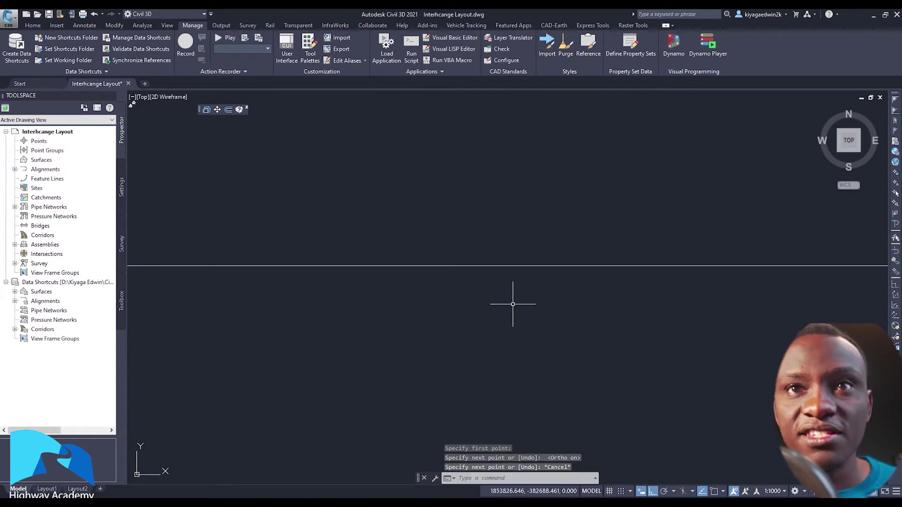
Change the horizontal line's color to Yellow.
left_click(513, 306)
left_click(457, 187)
left_click(568, 135)
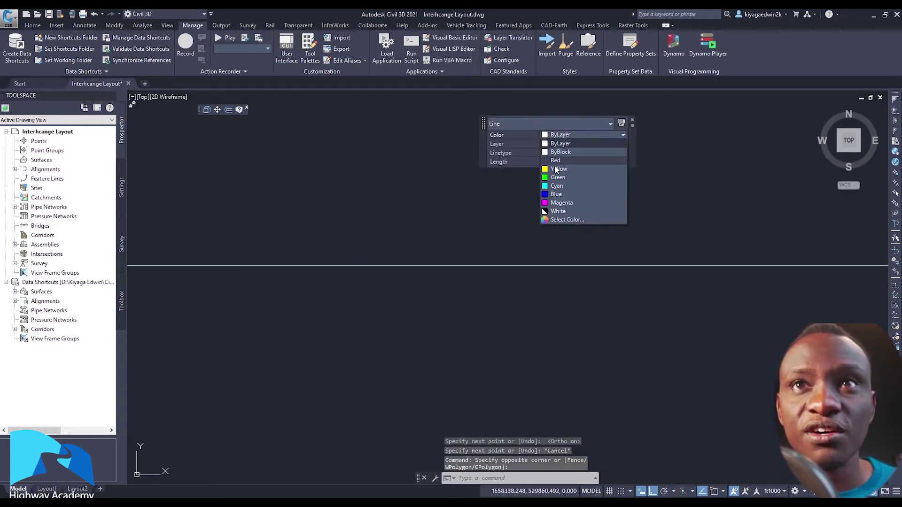
left_click(561, 163)
scroll(477, 294, "down", 3)
scroll(498, 308, "up", 1)
key("Escape")
scroll(497, 298, "up", 2)
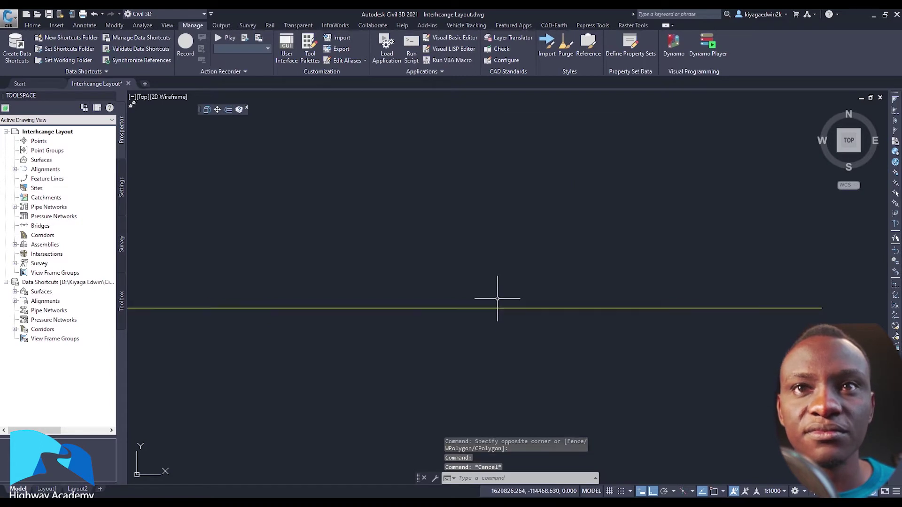
Offset the yellow line 0.6 upward.
type("off")
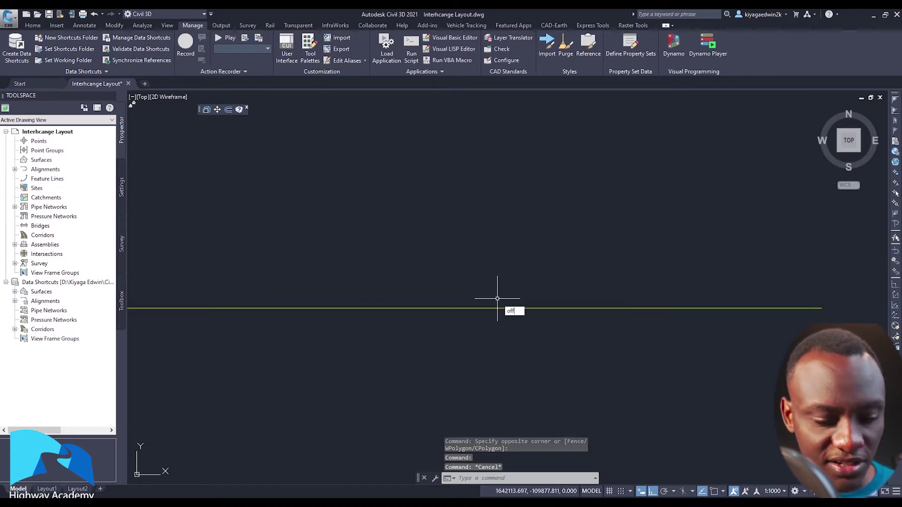
type("set")
key("Return")
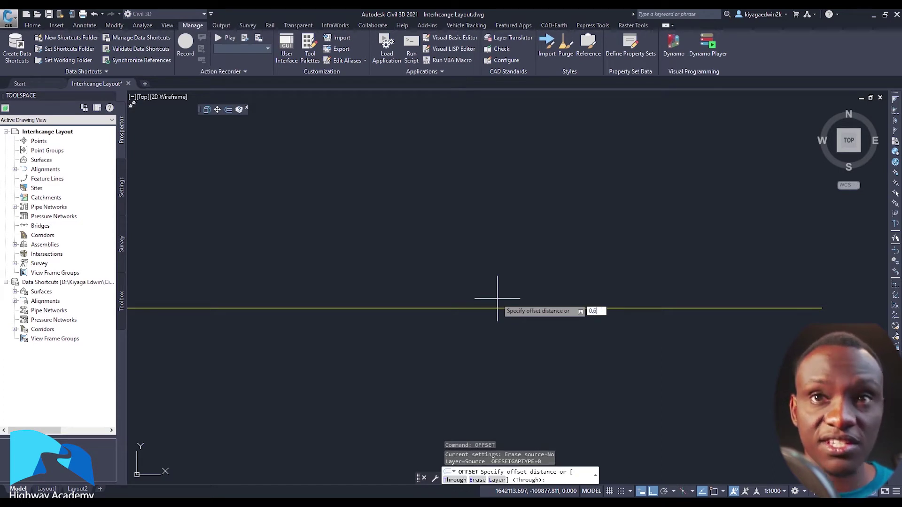
type("0.6")
key("Return")
scroll(496, 298, "up", 7)
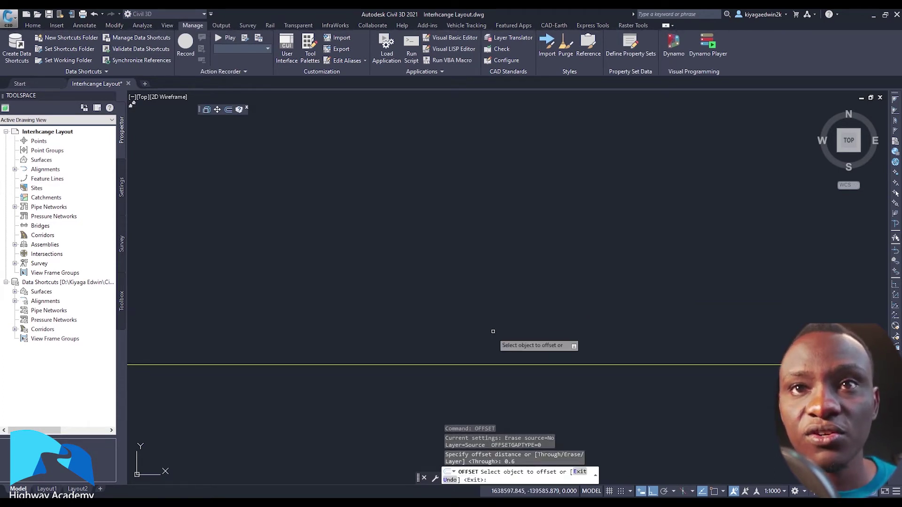
left_click(489, 362)
left_click(489, 365)
left_click(489, 352)
scroll(487, 385, "up", 5)
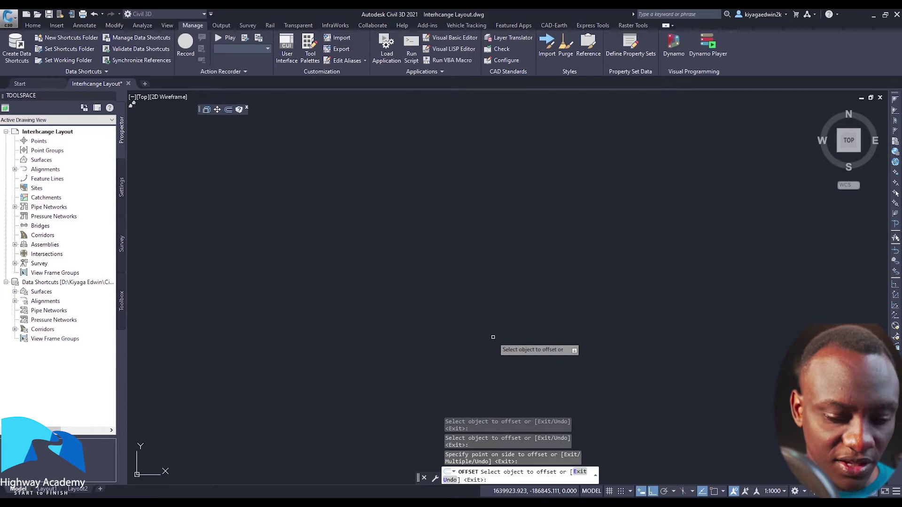
Make two upward offsets of 3.65 from the yellow lines.
key("Escape")
key("Escape")
type("of")
key("Return")
type("3.65")
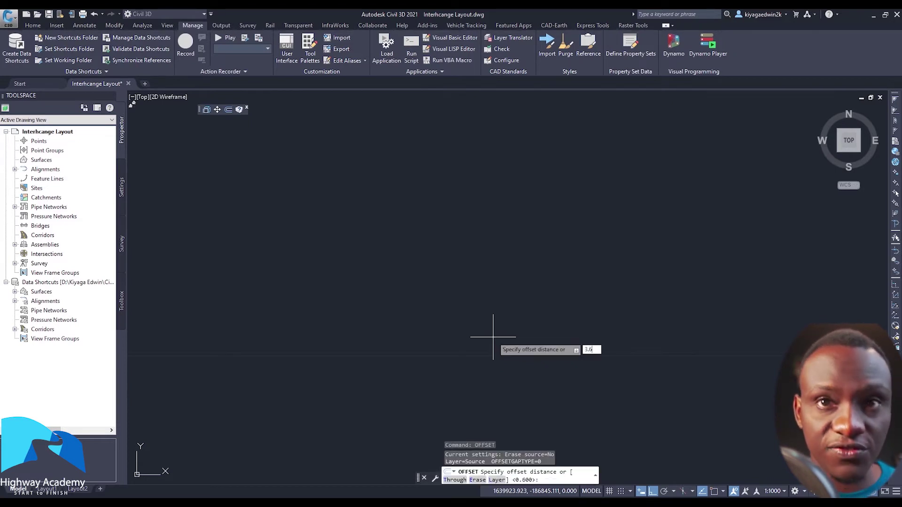
key("Return")
left_click(499, 340)
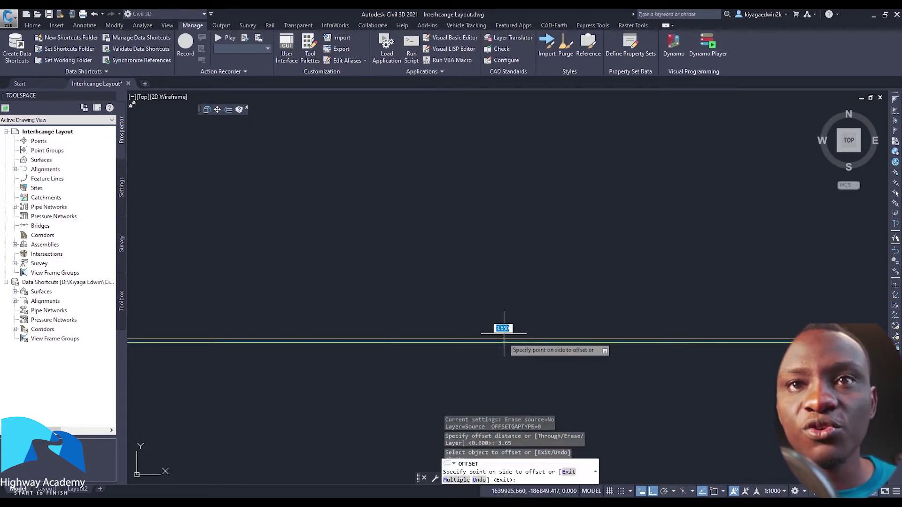
left_click(499, 329)
left_click(506, 339)
left_click(506, 308)
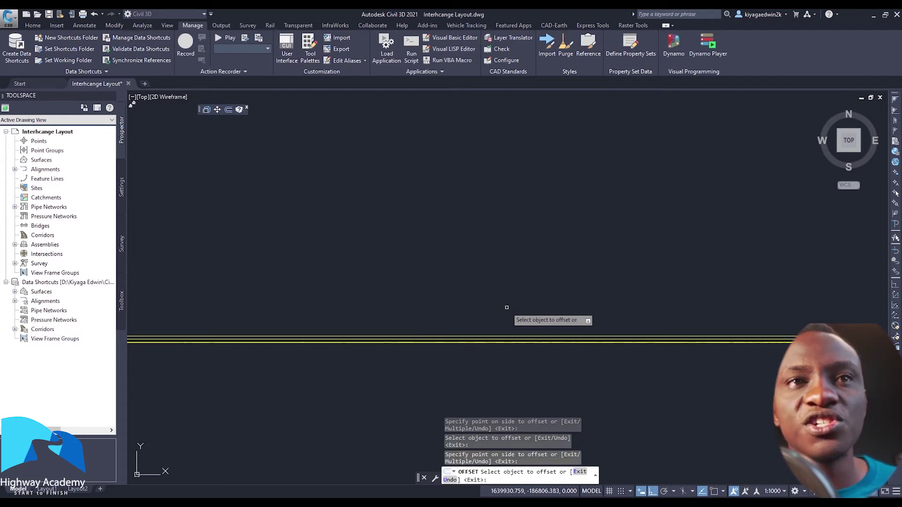
End the Offset command and delete all four yellow lines.
scroll(465, 323, "down", 8)
scroll(464, 324, "up", 5)
mouse_move(464, 324)
middle_mouse_down()
mouse_move(521, 308)
mouse_move(472, 323)
middle_mouse_up()
key("Escape")
left_click(479, 391)
left_click(408, 258)
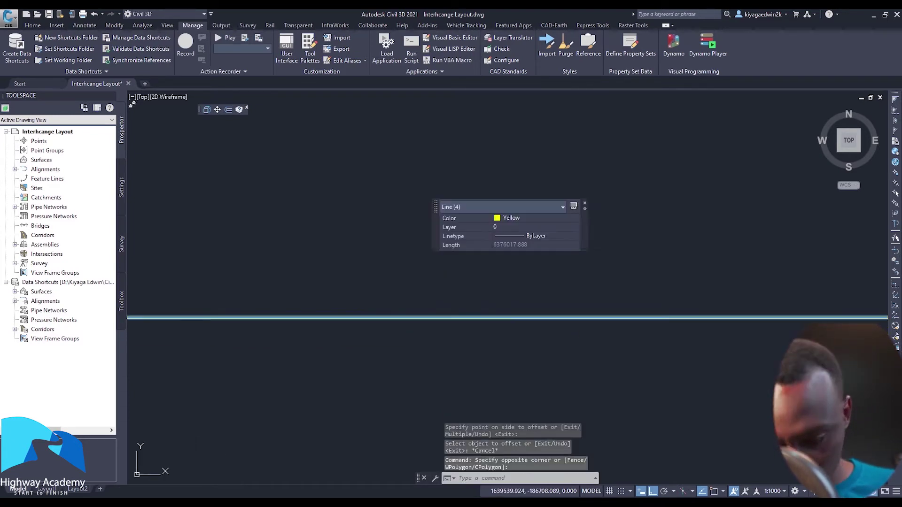
key("Delete")
Draw a circle with a radius of 90 in the empty drawing area.
type("c")
key("Return")
left_click(403, 281)
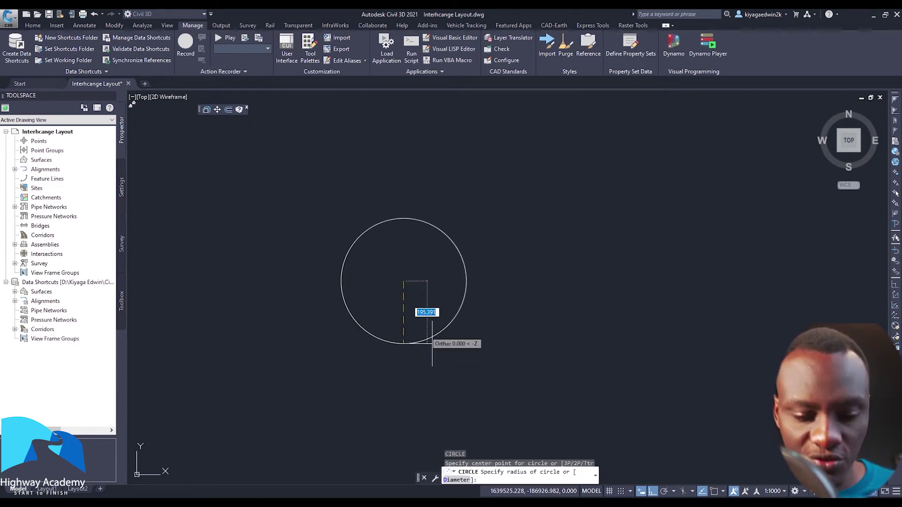
type("990")
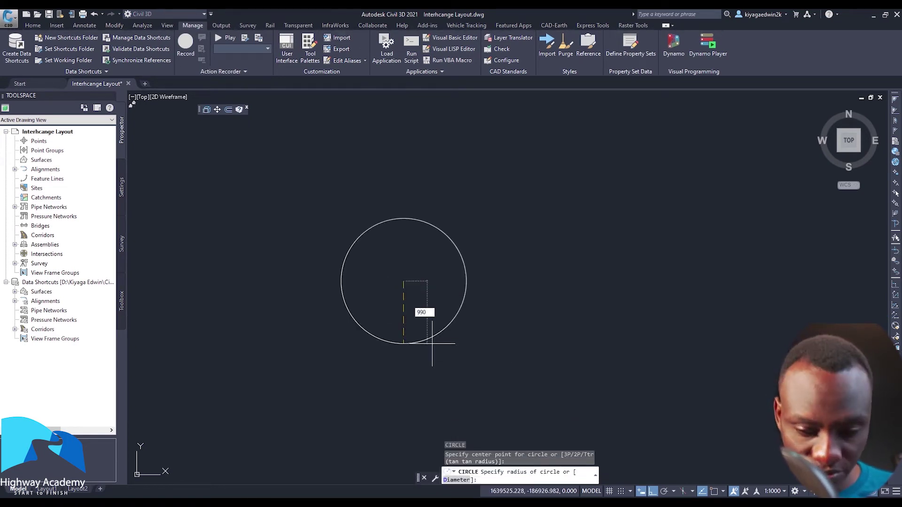
type("0")
key("Return")
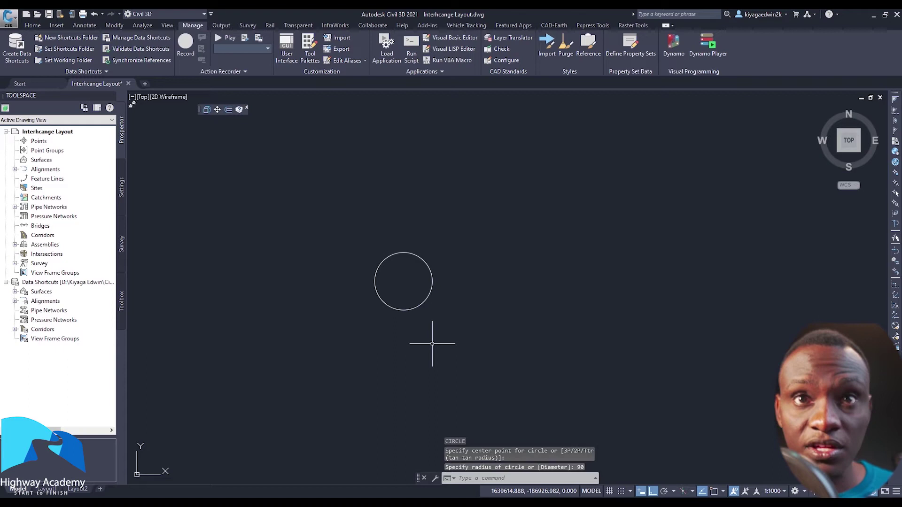
Draw a horizontal line about 266 units long across the circle near its center, extending past both sides, with Ortho on.
scroll(413, 292, "up", 6)
type("l")
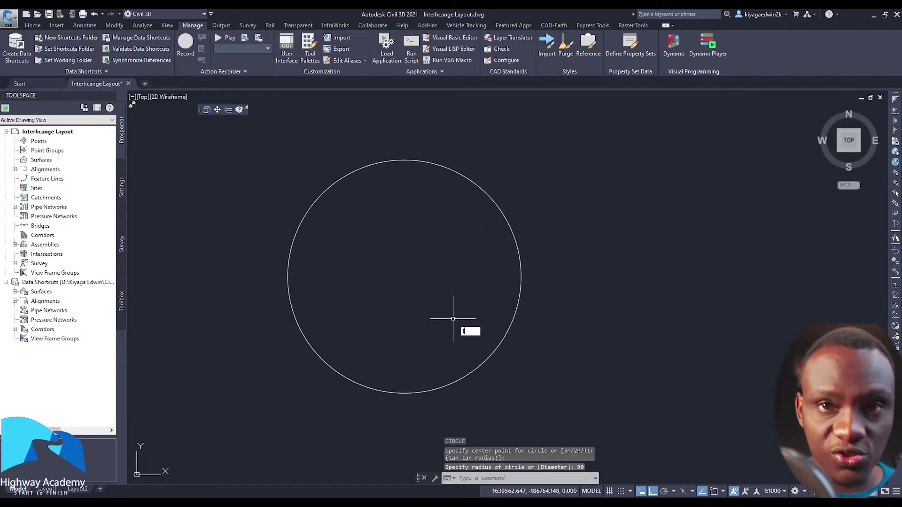
key("Return")
left_click(234, 282)
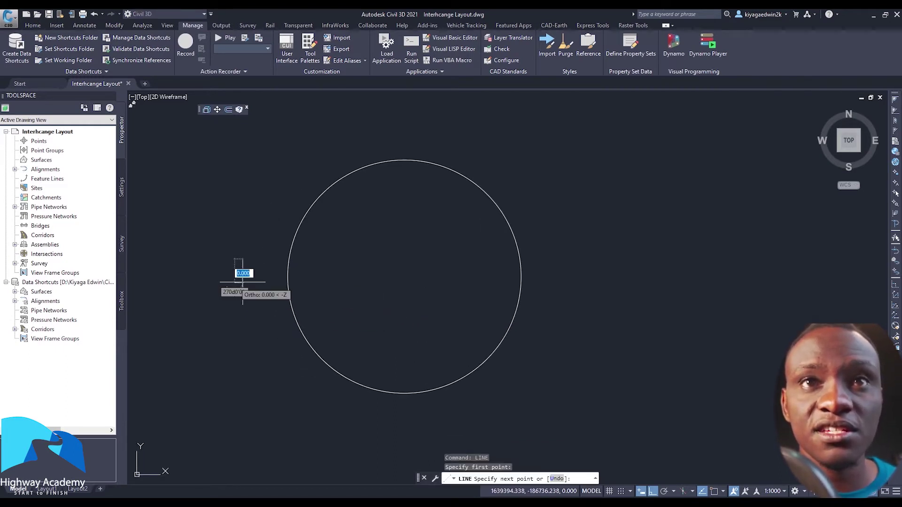
key("F8")
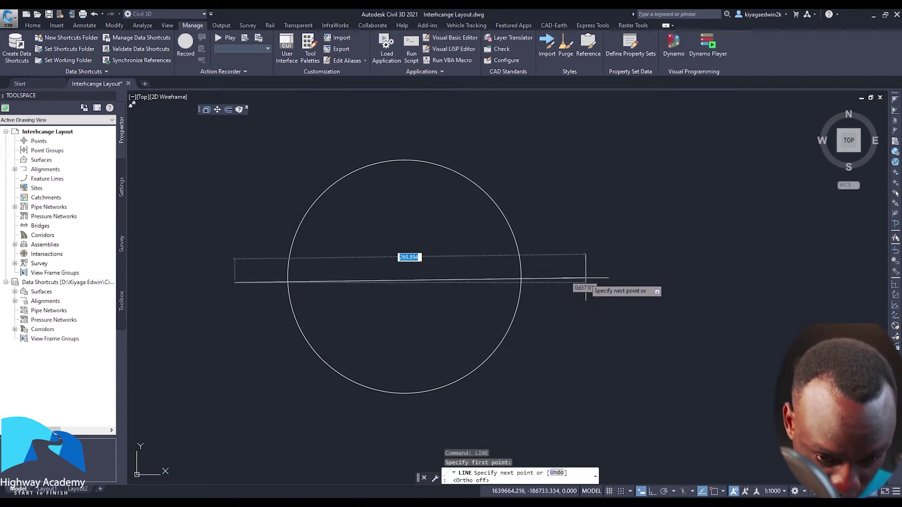
key("F8")
left_click(580, 299)
key("Escape")
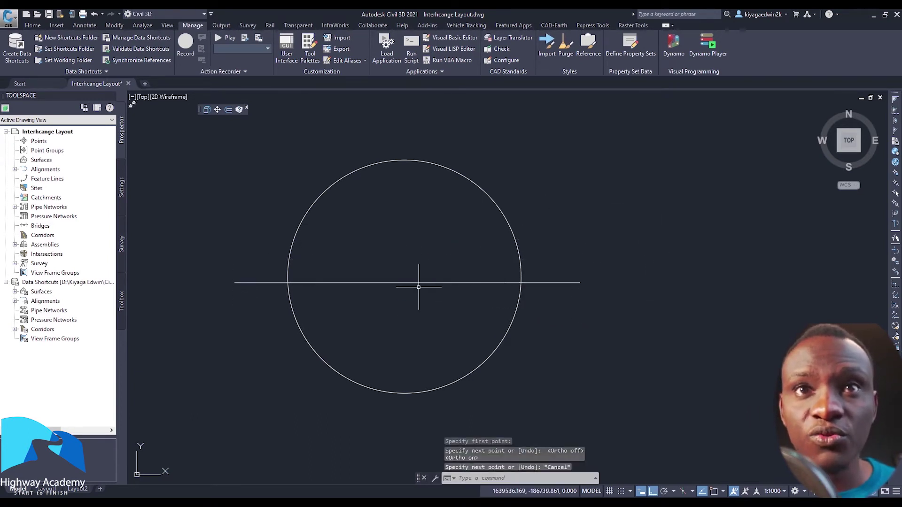
scroll(419, 286, "up", 6)
left_click(429, 317)
left_click(389, 216)
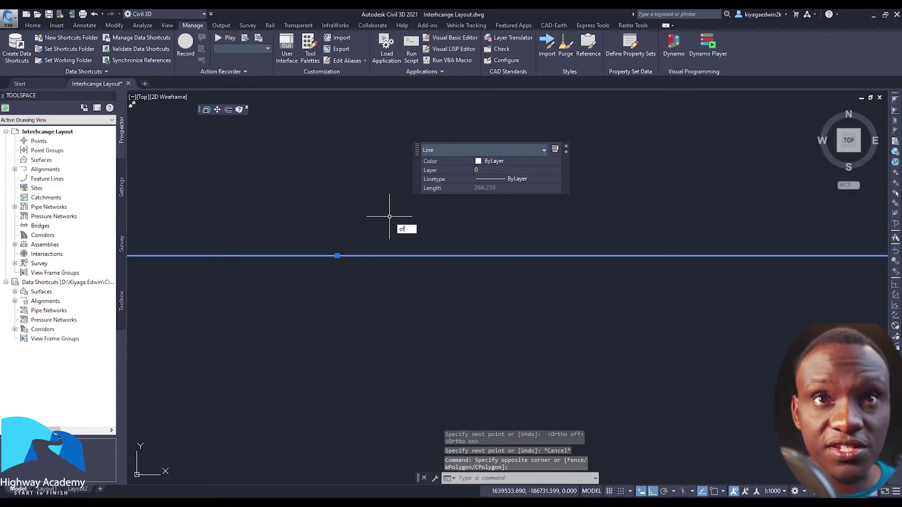
key("Return")
key("Escape")
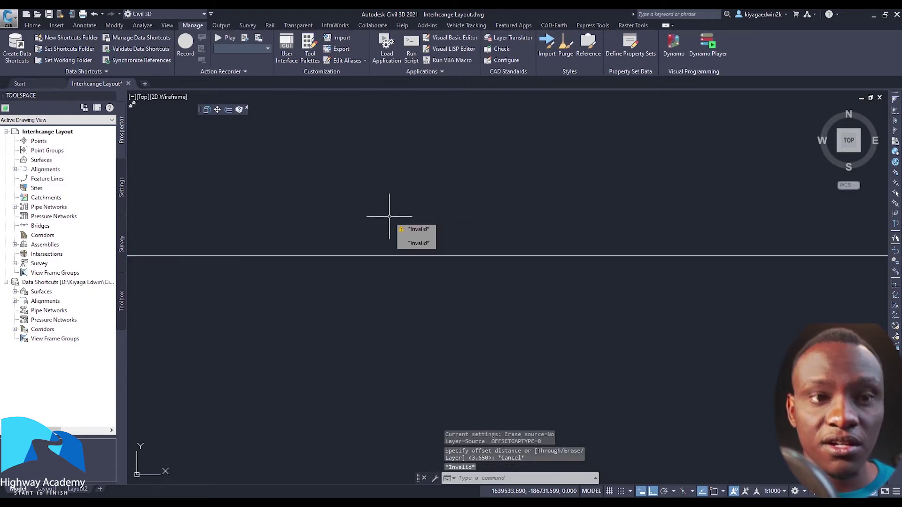
key("Escape")
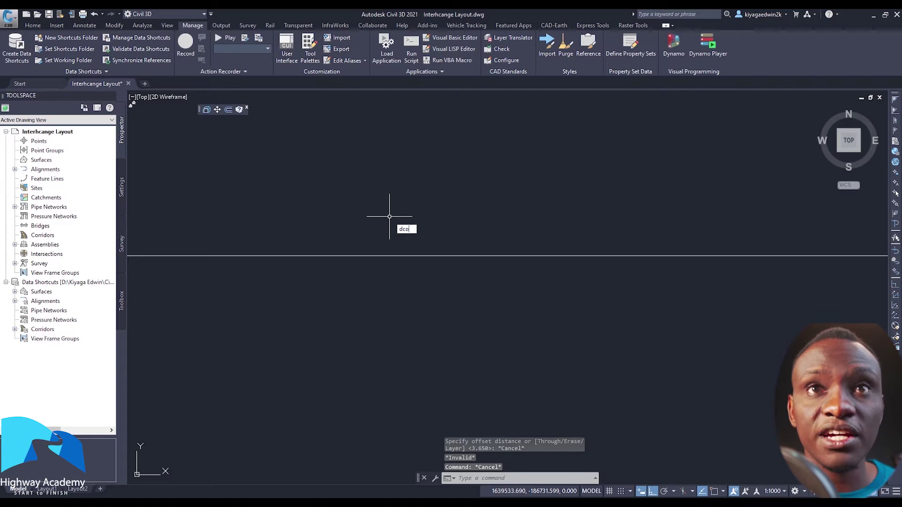
Start the DCO command, bring up the sticky note listing the offset distances, and move it clear of the drawing's center.
key("Return")
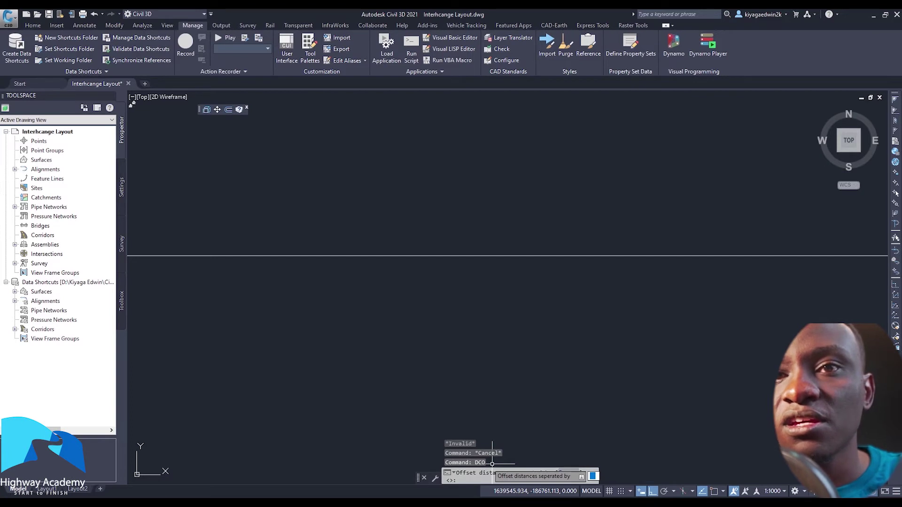
left_click(495, 501)
left_click(520, 474)
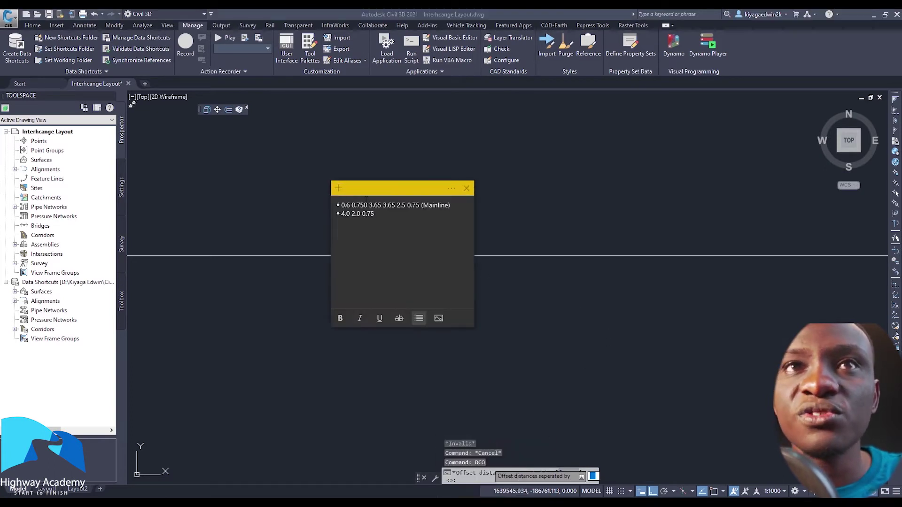
mouse_move(364, 193)
left_mouse_down()
mouse_move(583, 230)
mouse_move(703, 259)
mouse_move(719, 272)
left_mouse_up()
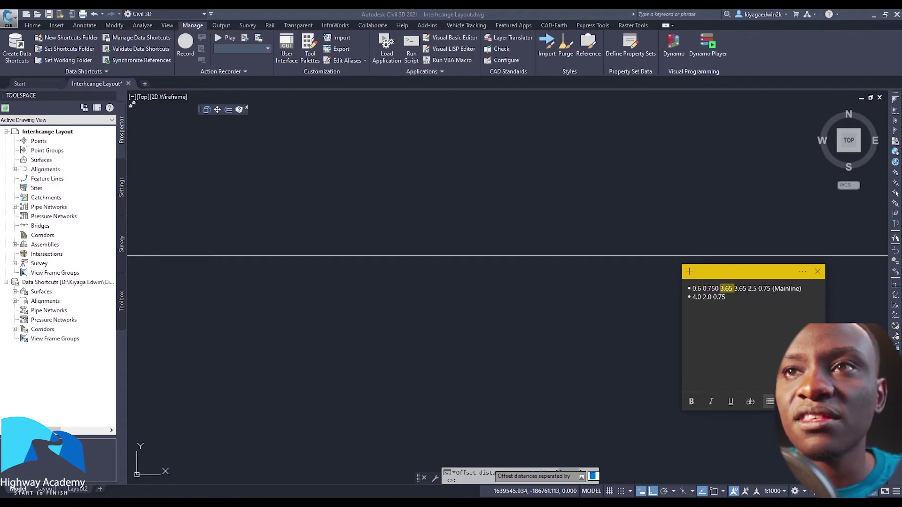
Copy the mainline distances 0.6 0.750 3.65 3.65 2.5 0.75 from the sticky note and enter them as the DCO offset distances.
left_click_drag(748, 288, 769, 289)
left_click_drag(693, 288, 756, 288)
right_click(759, 288)
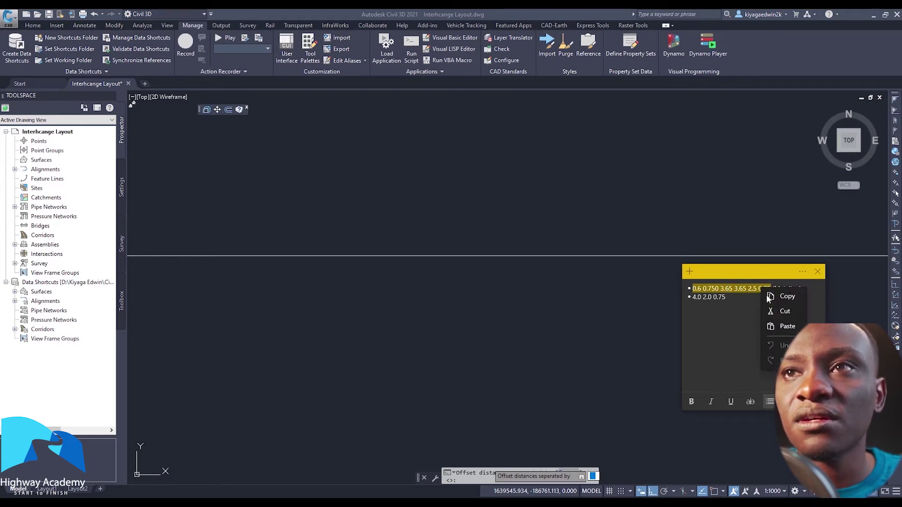
left_click(775, 297)
left_click(483, 478)
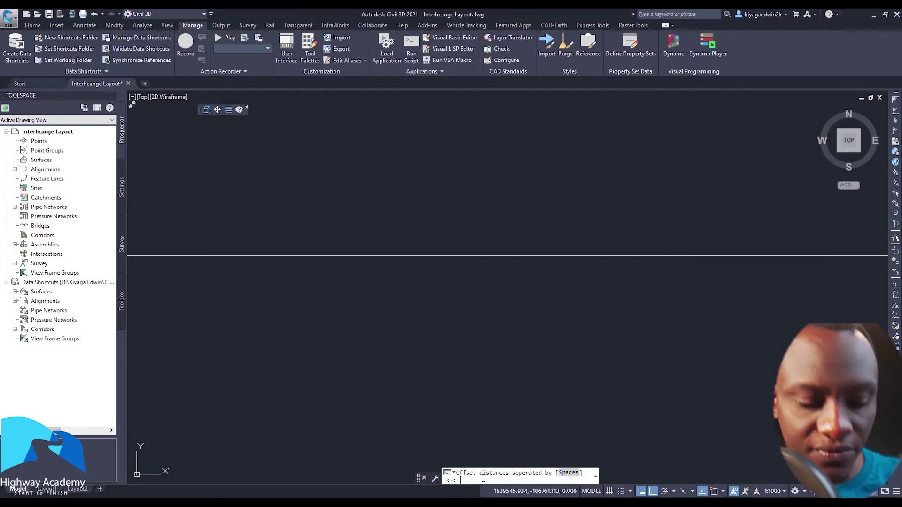
key("ctrl+v")
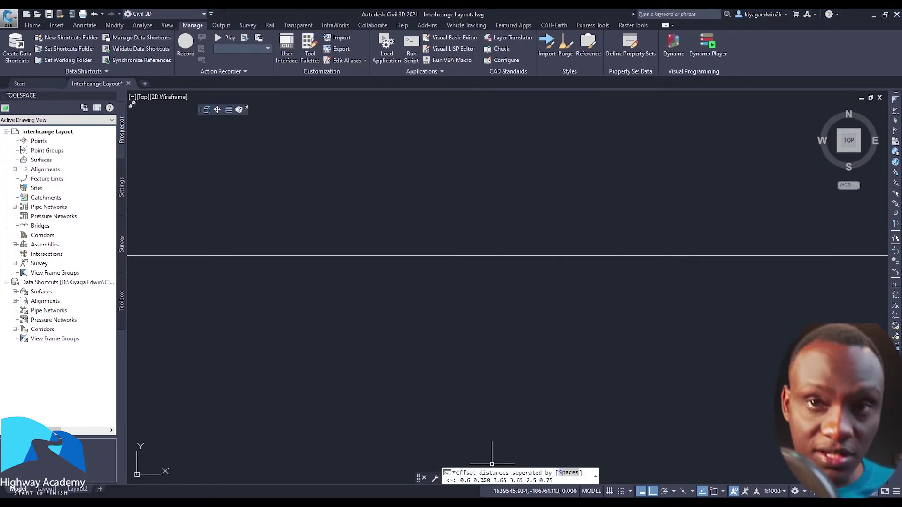
key("Return")
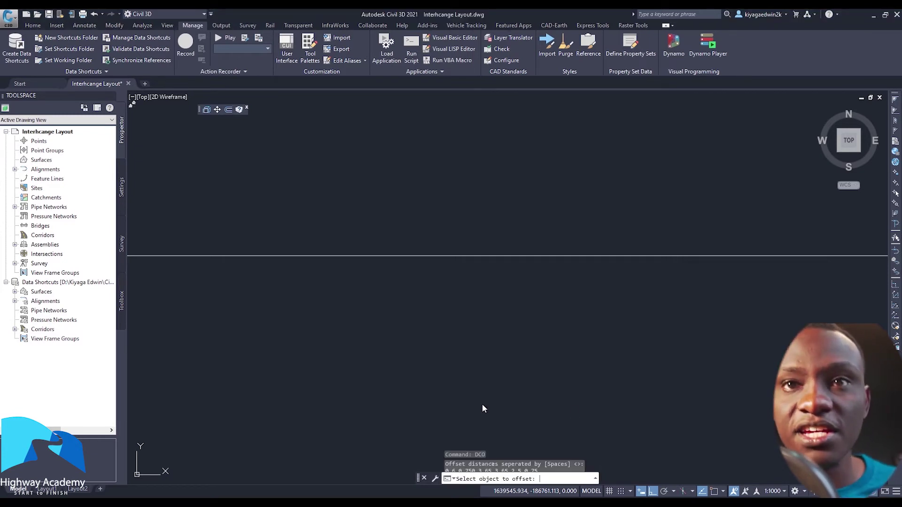
Offset the horizontal centerline by all the entered distances above and below it, and end the DCO command.
left_click(492, 255)
left_click(499, 249)
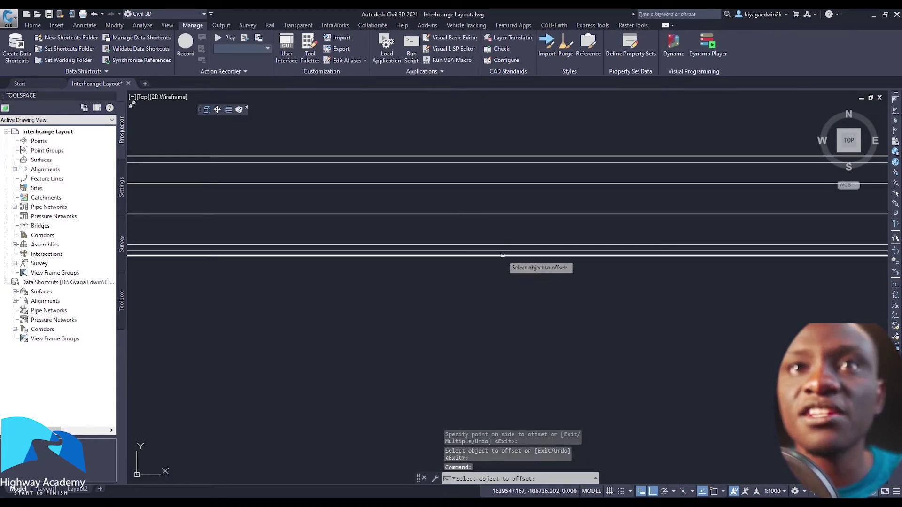
left_click(500, 255)
left_click(499, 299)
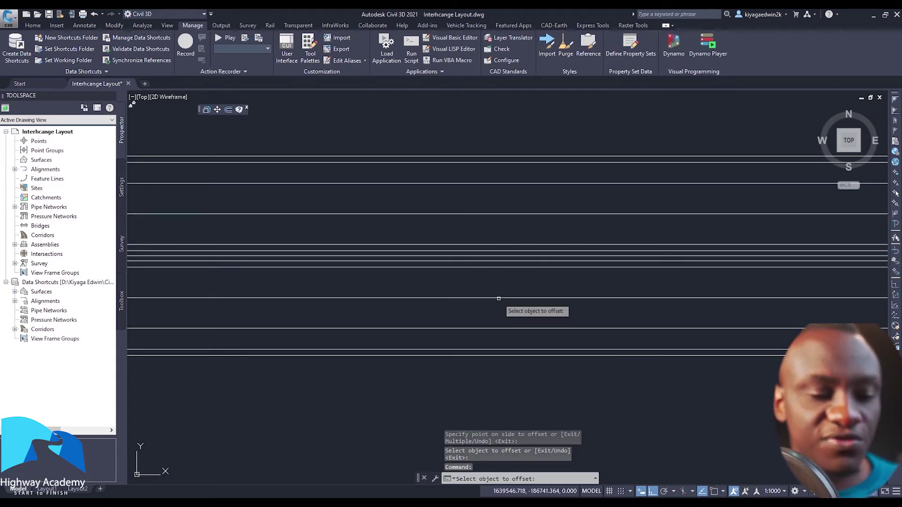
key("Escape")
key("Escape")
left_click(484, 337)
left_click(474, 290)
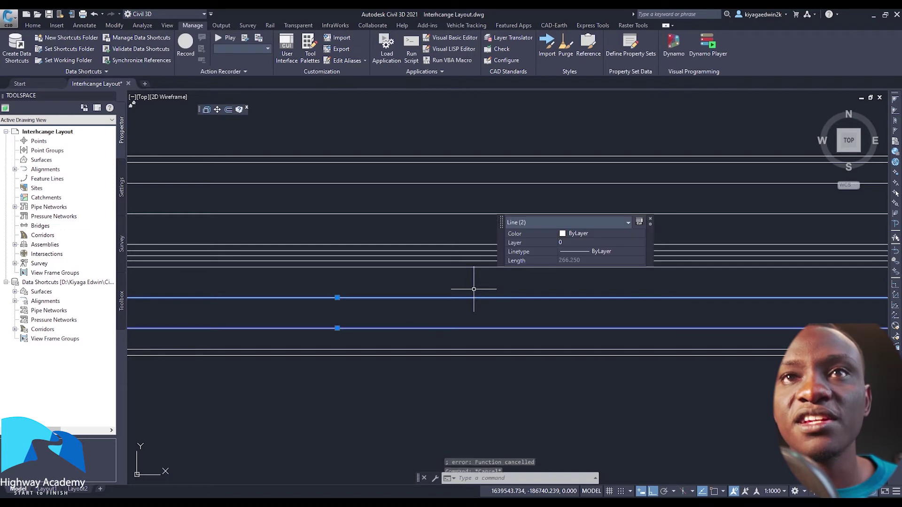
left_click(477, 217)
left_click(452, 183)
middle_click_drag(452, 184, 451, 215)
key("Escape")
Set the color of the two lane lines on each side of the centerline to Yellow.
left_click(442, 241)
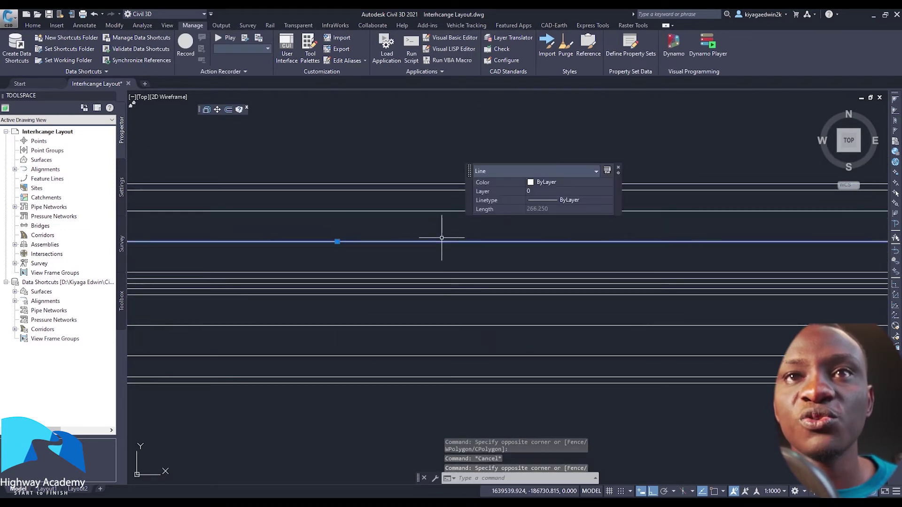
left_click(456, 362)
left_click(443, 322)
left_click(439, 221)
left_click(422, 206)
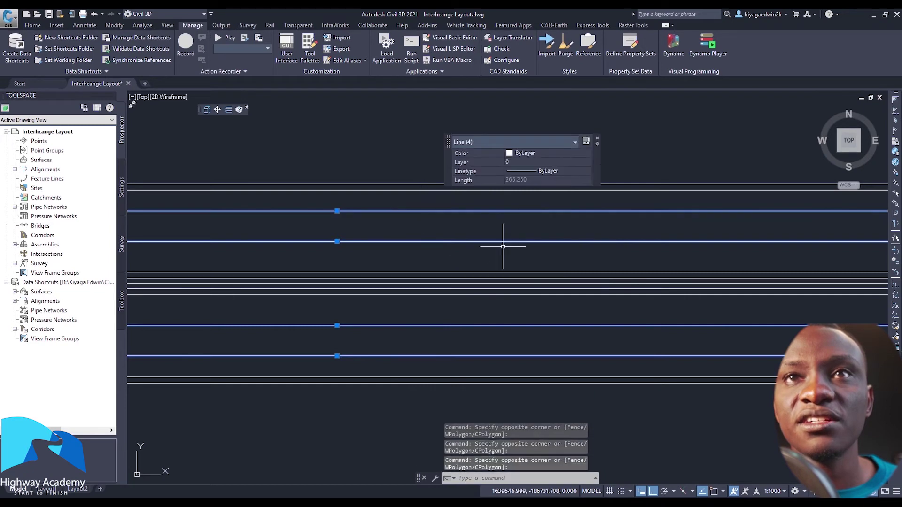
left_click(545, 152)
left_click(524, 188)
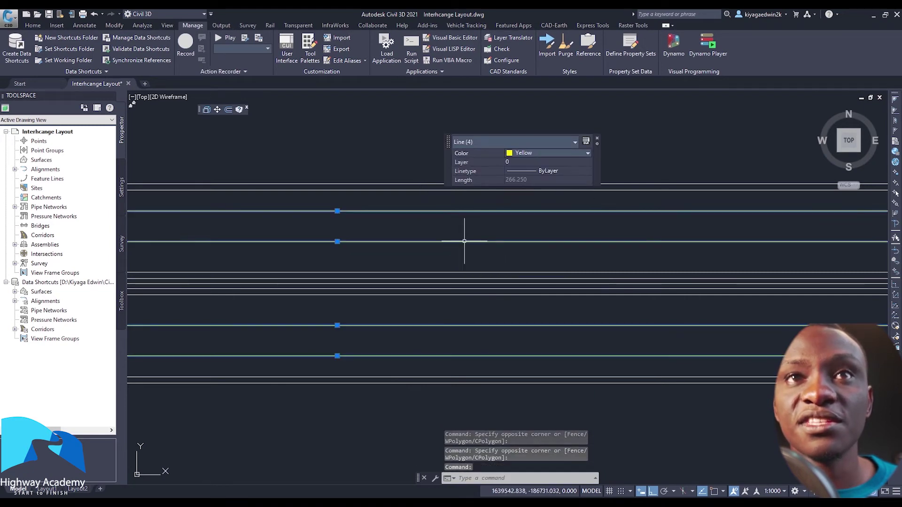
key("Escape")
Set the color of the two outermost lines on each side of the road to Cyan.
left_click(408, 197)
left_click(396, 172)
left_click(397, 404)
left_click(389, 368)
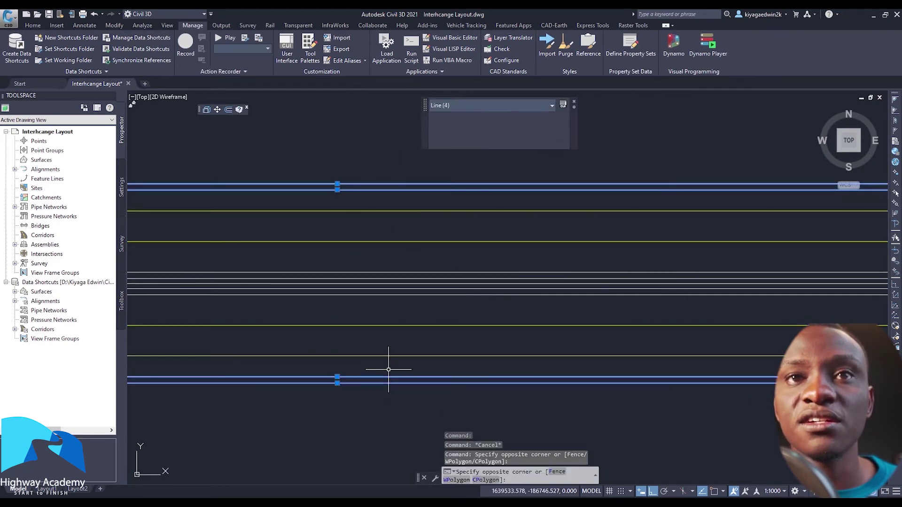
left_click(518, 313)
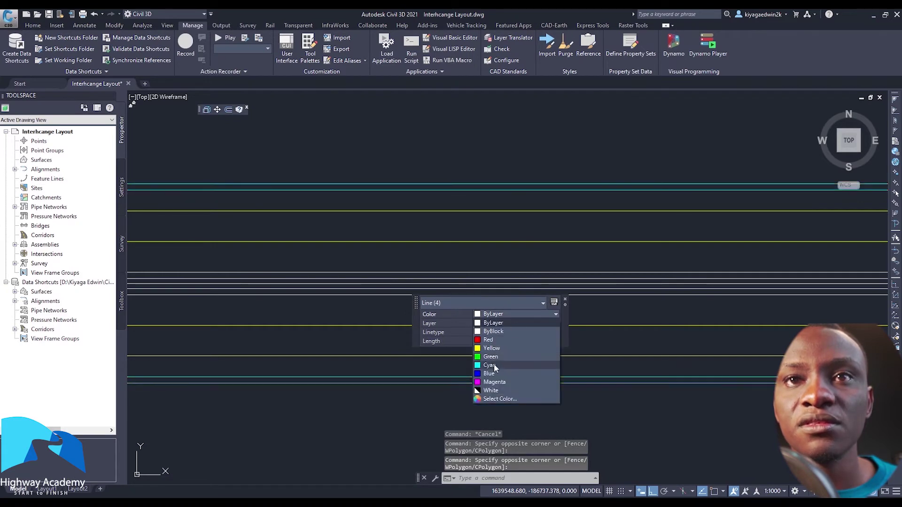
left_click(495, 361)
key("Escape")
Assign Color 249 to the four lines closest to the centerline, two on each side, leaving the centerline itself out.
left_click(385, 308)
left_click(380, 286)
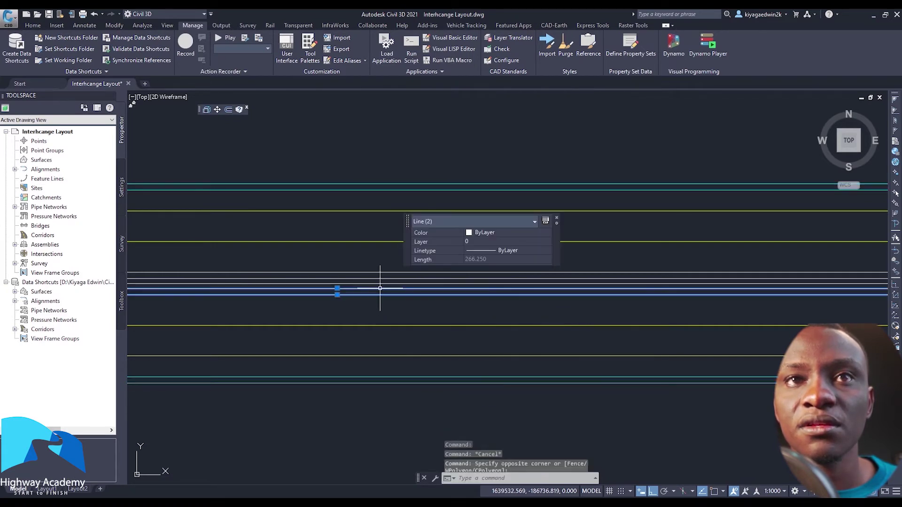
scroll(379, 287, "up", 6)
left_click(372, 263)
left_click(359, 208)
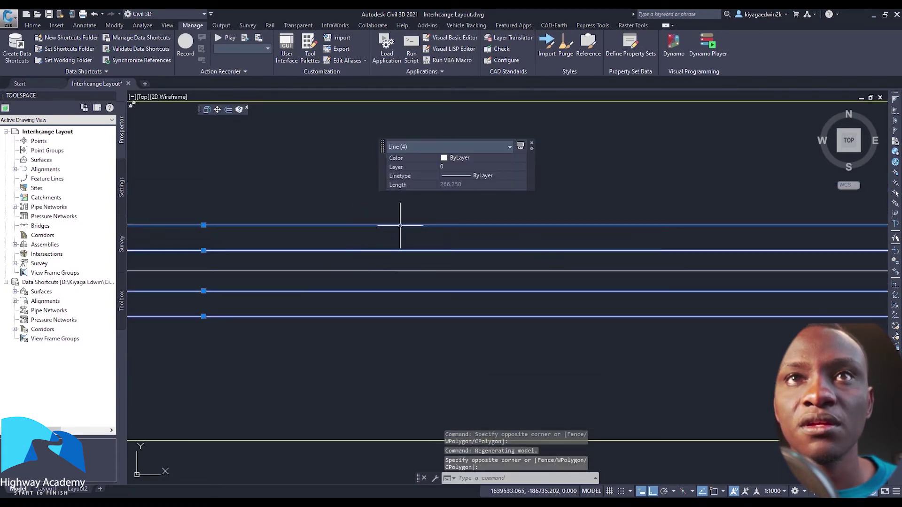
left_click(493, 158)
left_click(462, 243)
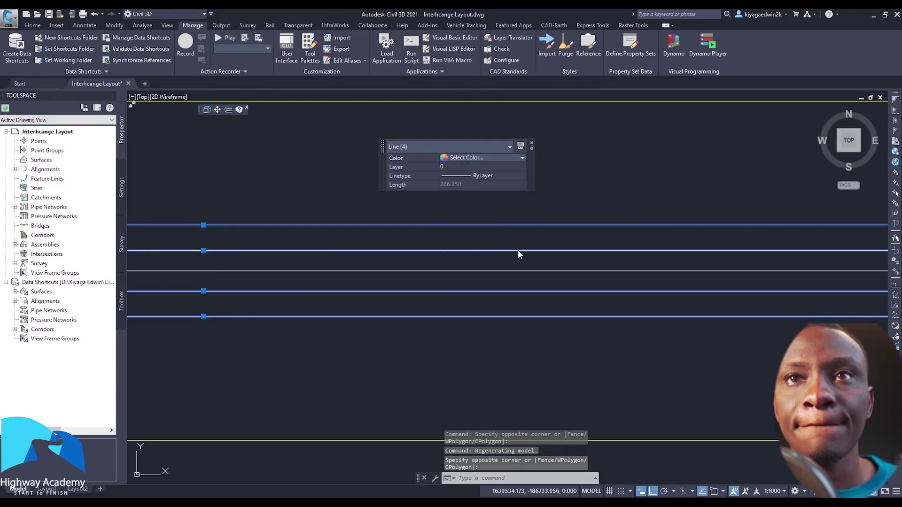
left_click(622, 254)
left_click(536, 329)
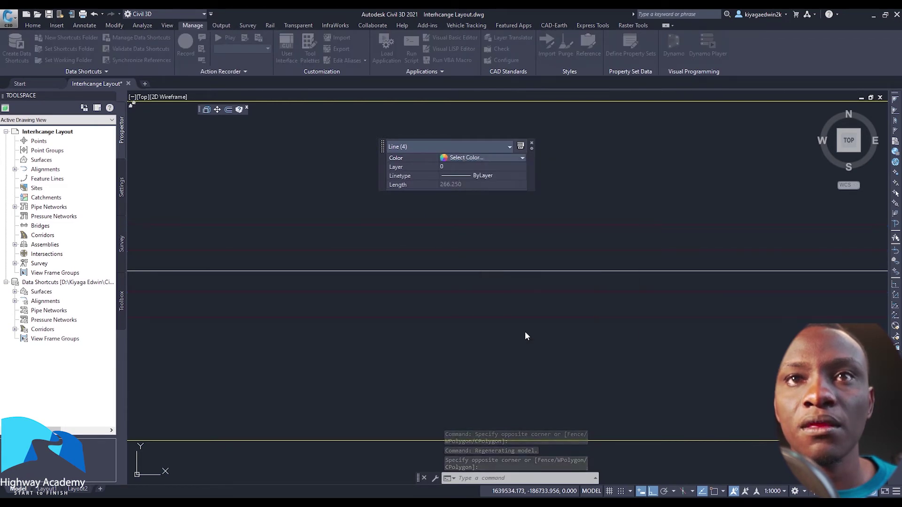
key("Escape")
Select the inner yellow lane line on each side of the centerline and set the linetype of both to DASHED in their properties.
scroll(458, 324, "up", 2)
left_click(455, 353)
left_click(444, 329)
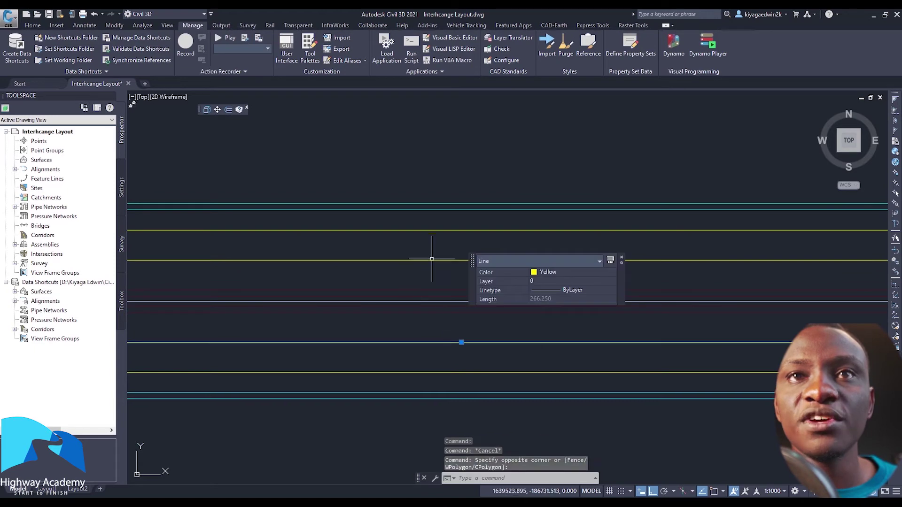
left_click(425, 266)
left_click(434, 281)
left_click(402, 237)
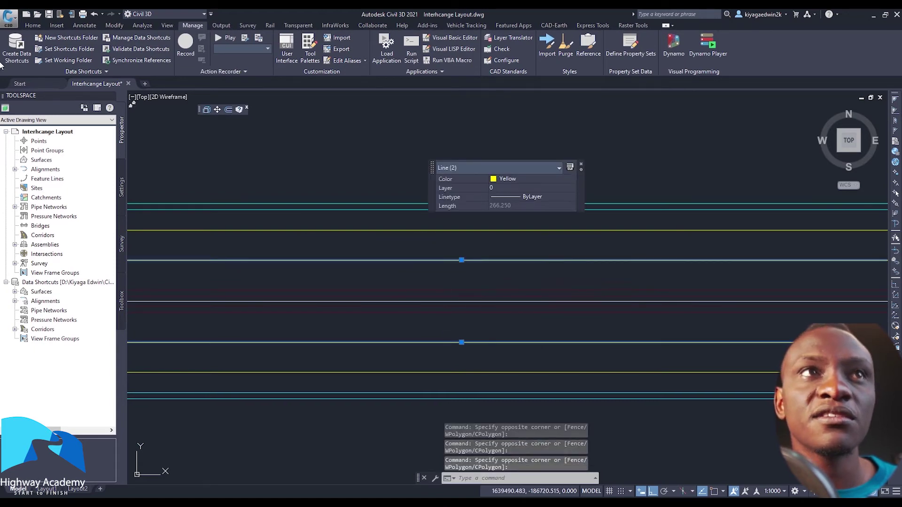
left_click(31, 25)
left_click(45, 61)
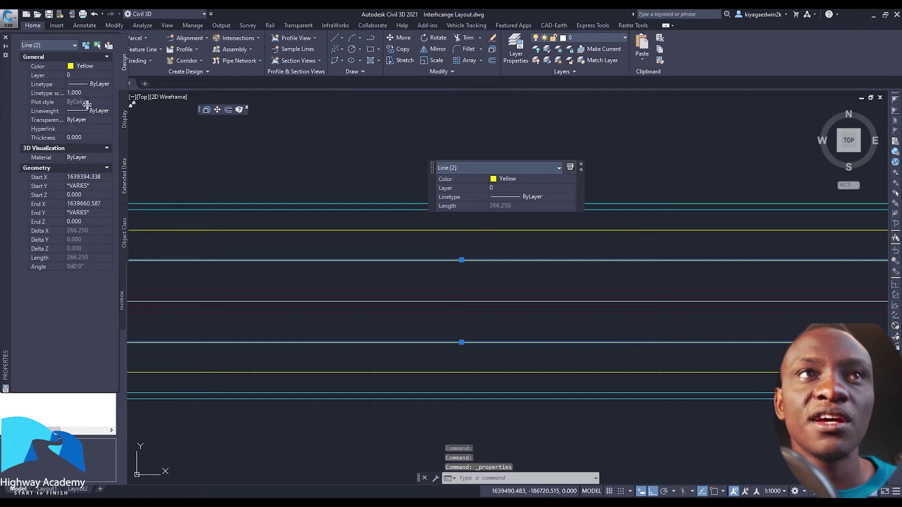
left_click(95, 85)
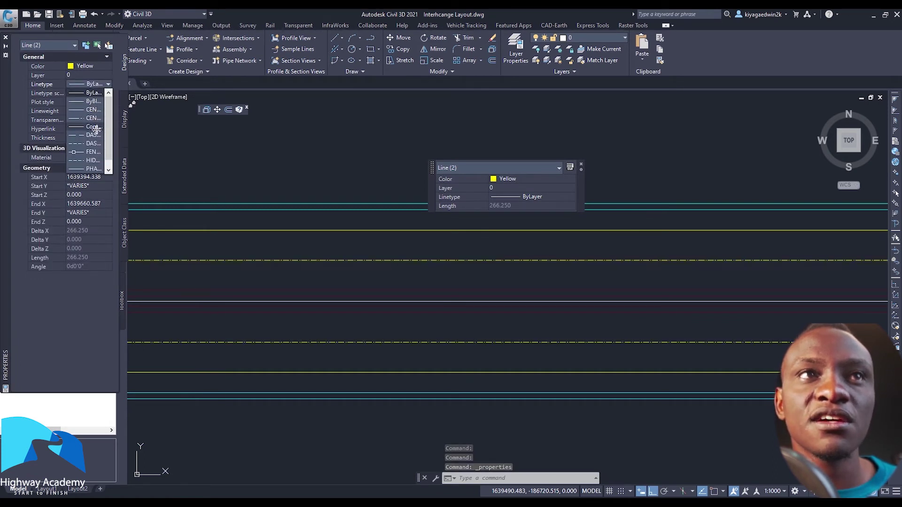
left_click(96, 136)
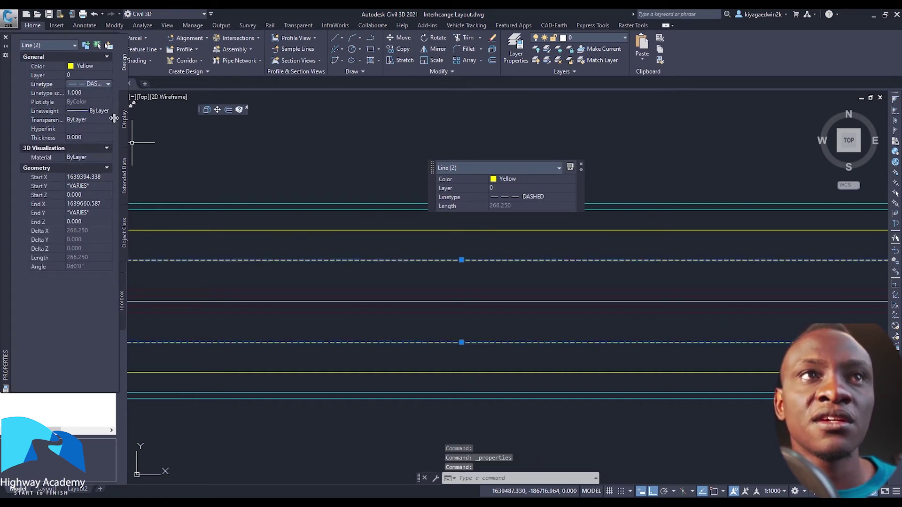
Set the linetype scale of the two dashed lane lines to 15 and clear the selection.
left_click(85, 93)
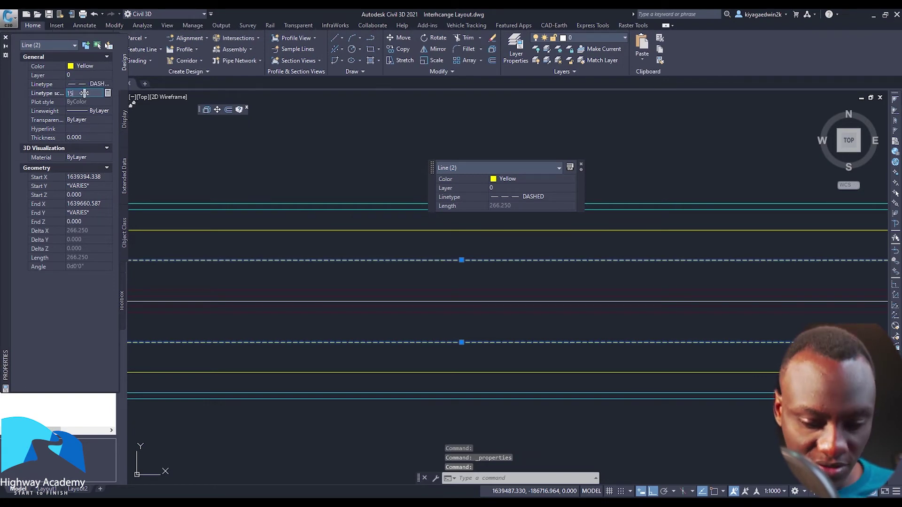
type("15")
key("Return")
scroll(365, 282, "up", 5)
key("Escape")
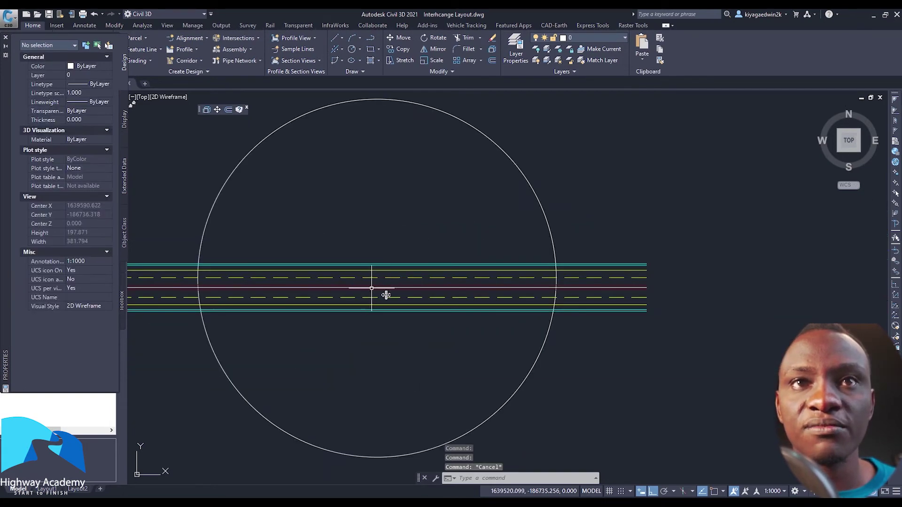
left_click(408, 336)
left_click(356, 256)
key("Escape")
Delete the circle together with all the road lines.
left_click(339, 404)
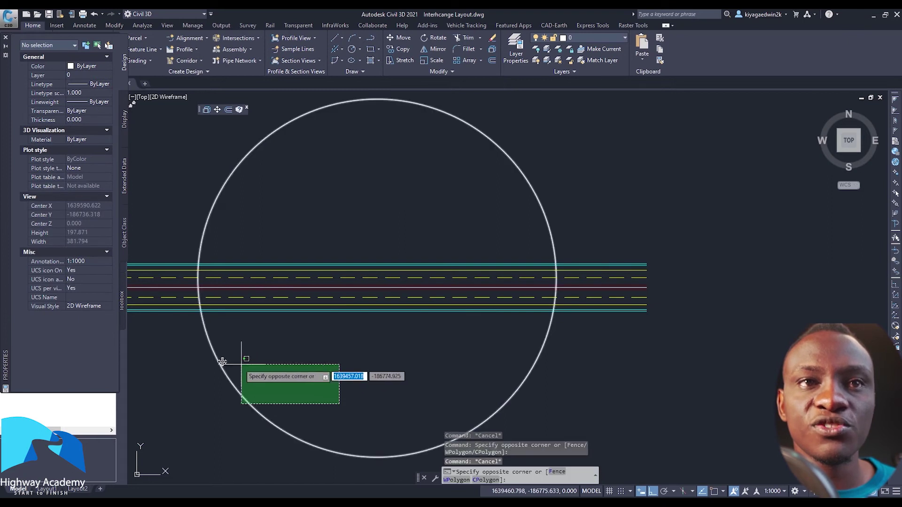
left_click(218, 362)
middle_click_drag(449, 358, 471, 367)
left_click(482, 367)
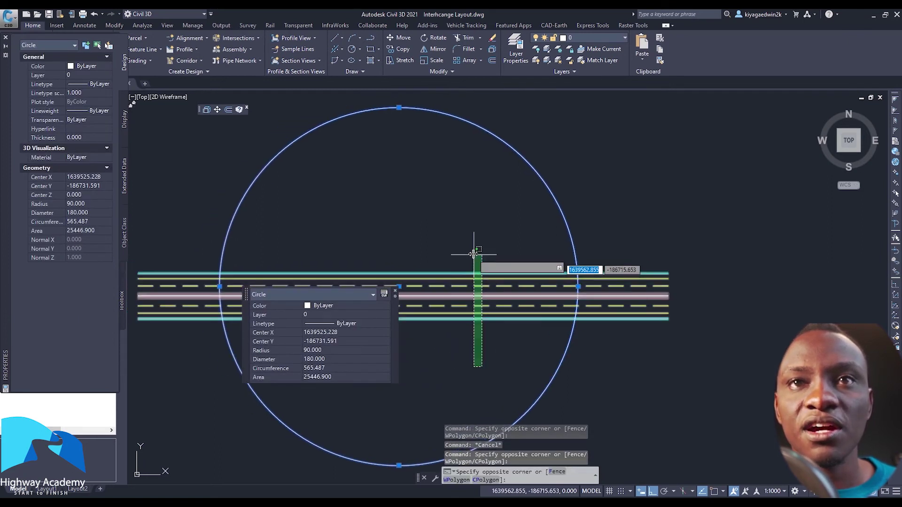
left_click(473, 255)
key("Delete")
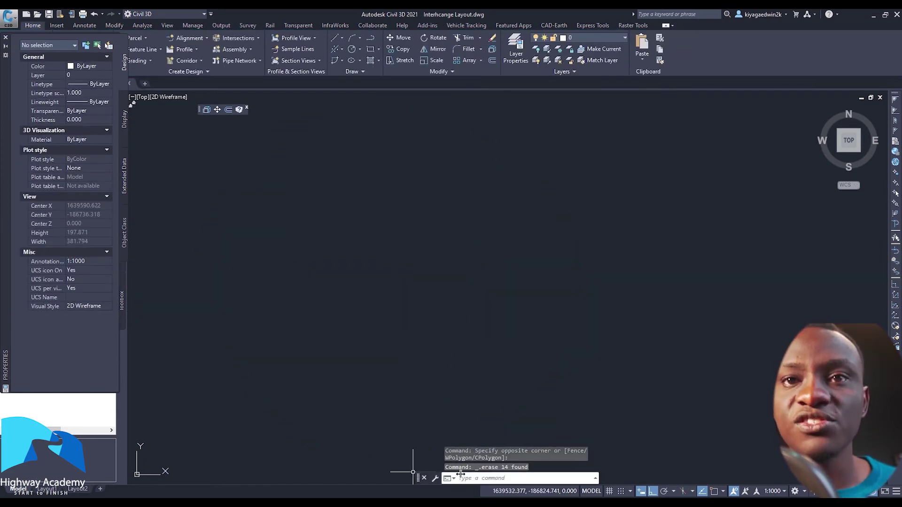
Set the QPMODE system variable to 1.
left_click(472, 479)
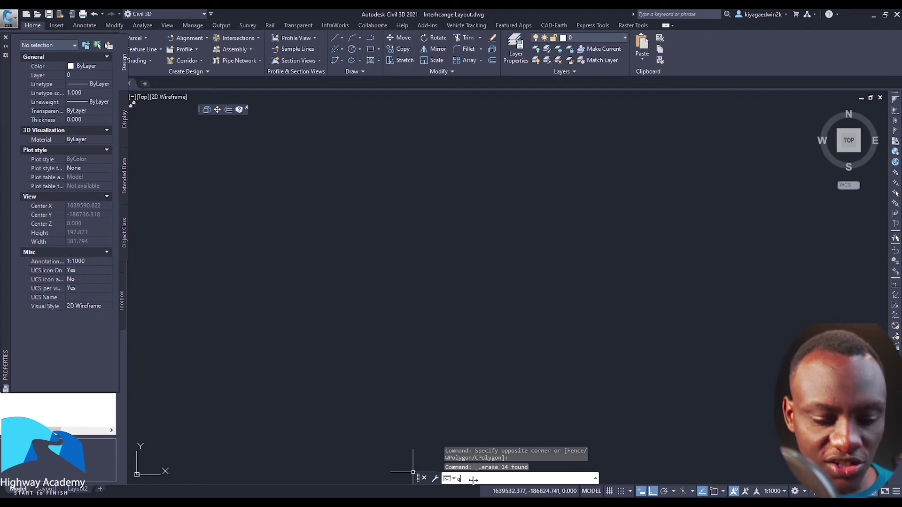
type("qp")
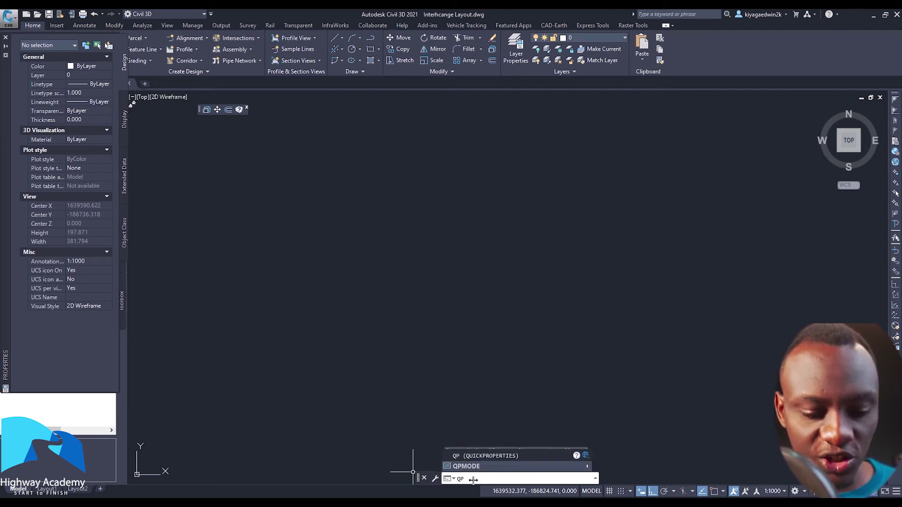
type("mode")
key("Return")
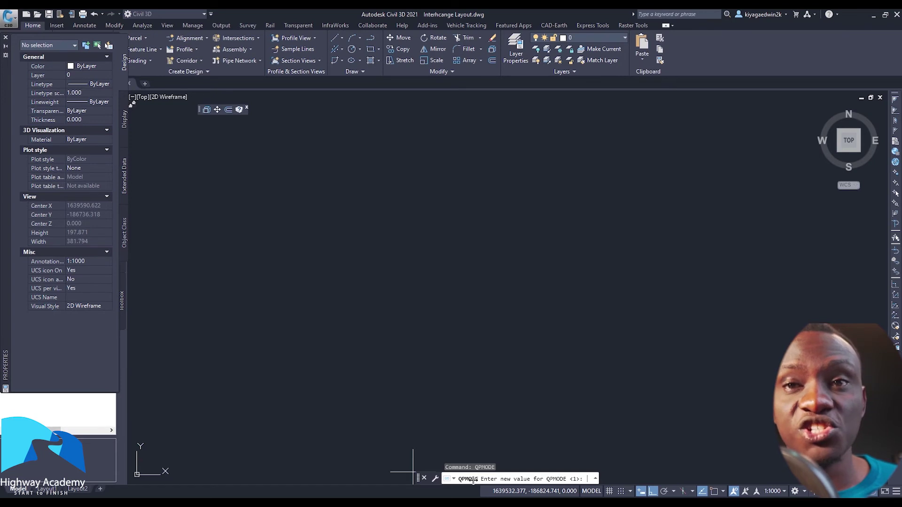
key("Return")
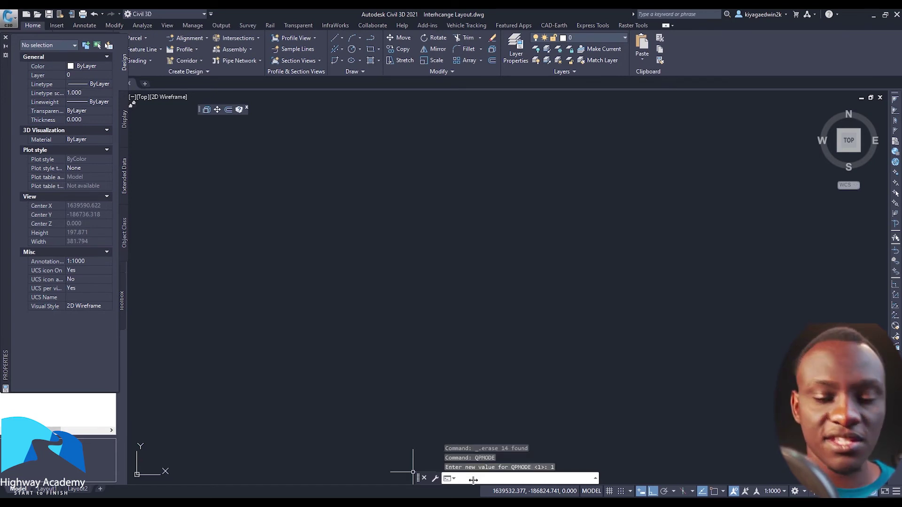
Draw a horizontal line about 201 units long across the middle of the empty drawing area.
type("1")
key("Return")
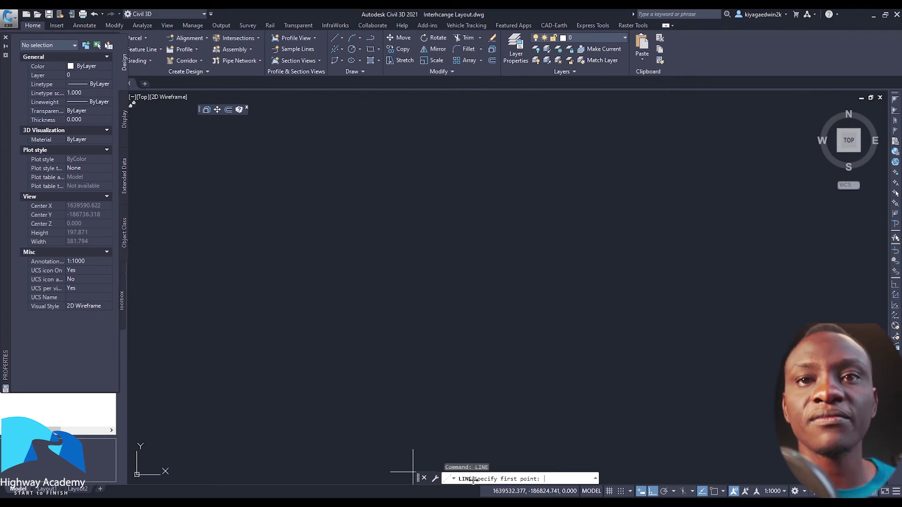
left_click(294, 298)
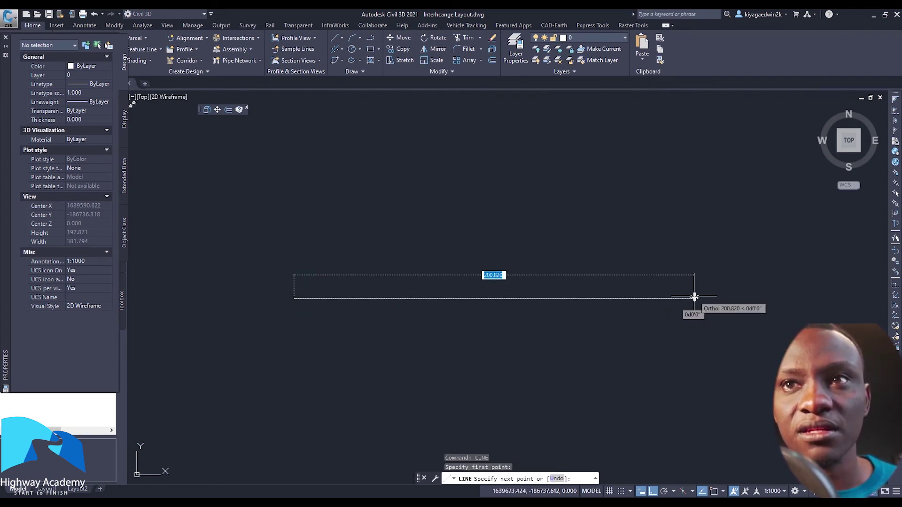
left_click(694, 297)
key("Escape")
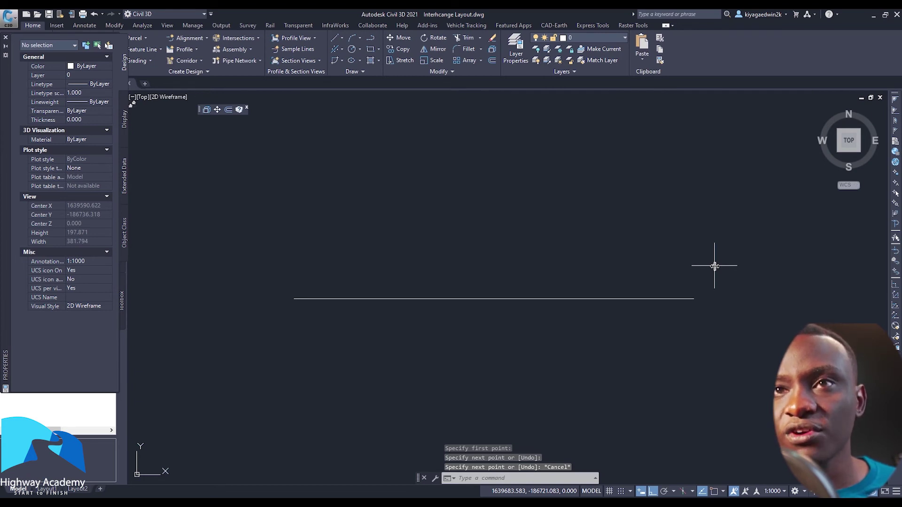
Change the horizontal line's color to Yellow through its quick properties and clear the selection.
left_click(634, 349)
key("Escape")
left_click(583, 254)
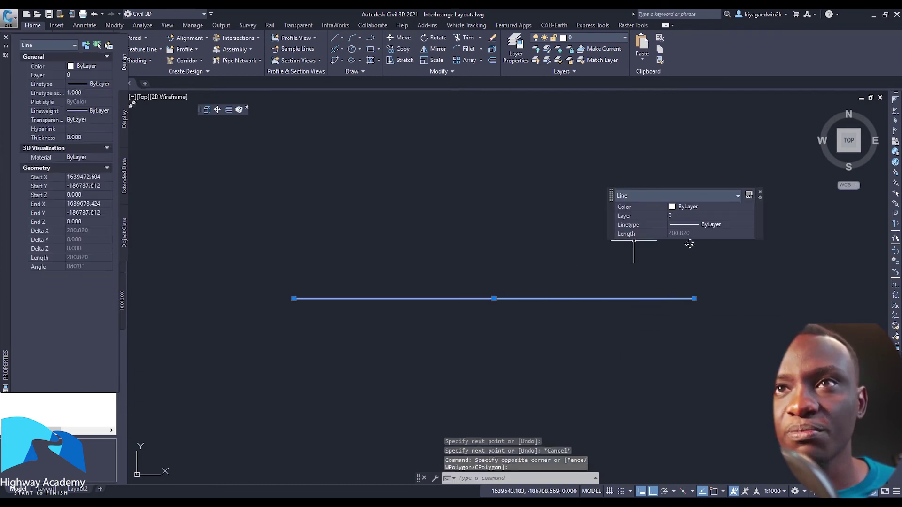
left_click(705, 207)
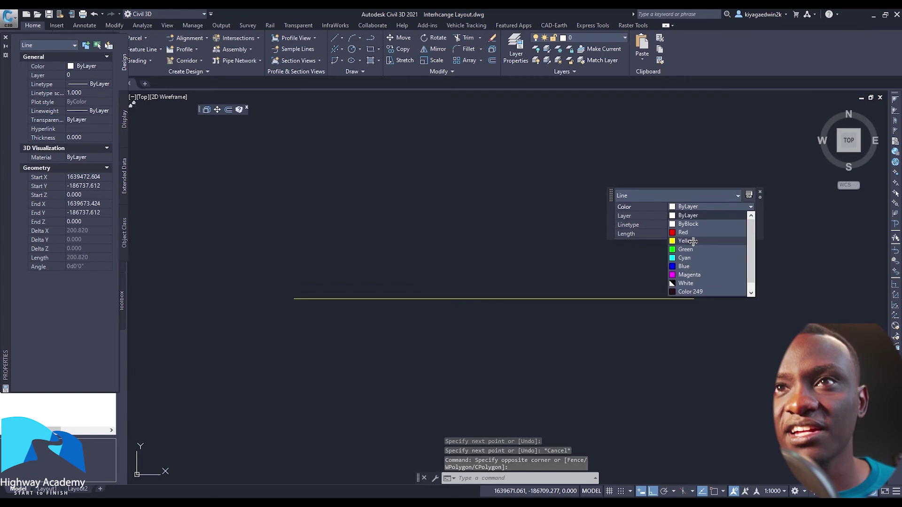
left_click(693, 241)
key("Escape")
Delete the yellow horizontal line from the drawing area.
left_click(656, 325)
left_click(473, 268)
left_click(472, 268)
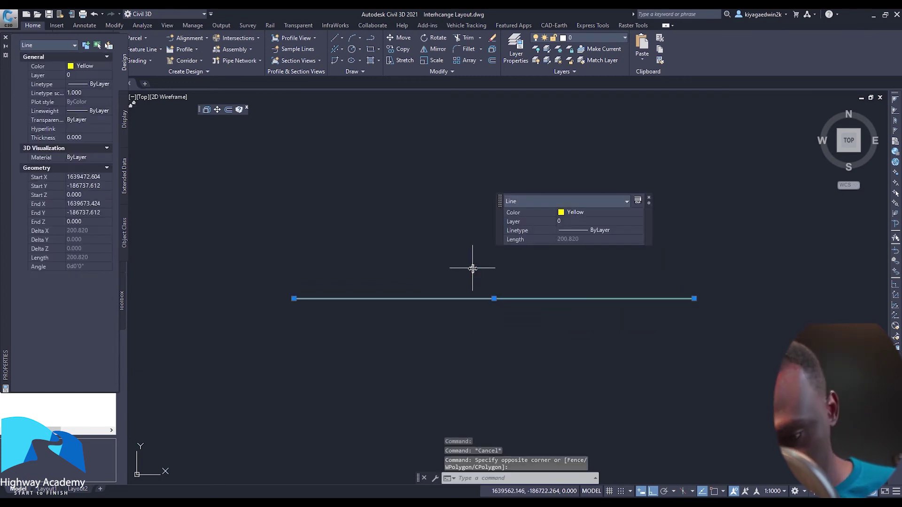
key("Delete")
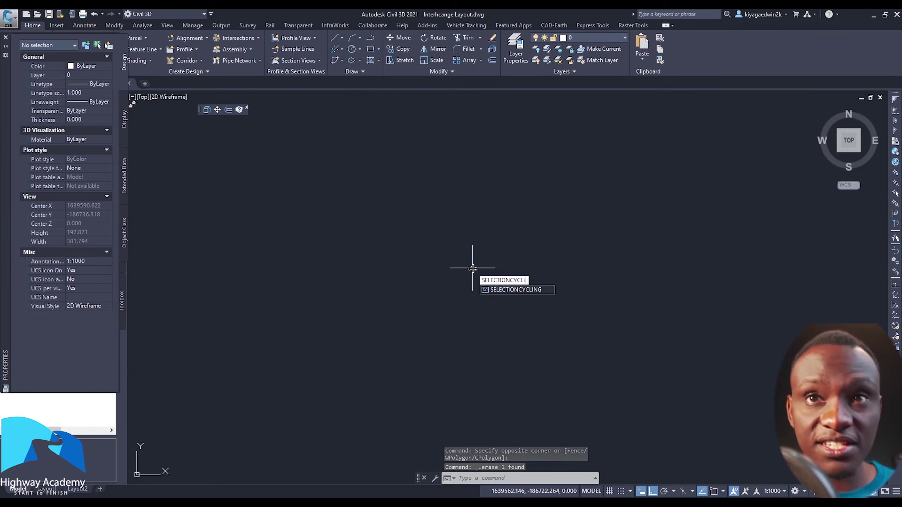
Set the SELECTIONCYCLING system variable to 2.
type("ng")
key("Return")
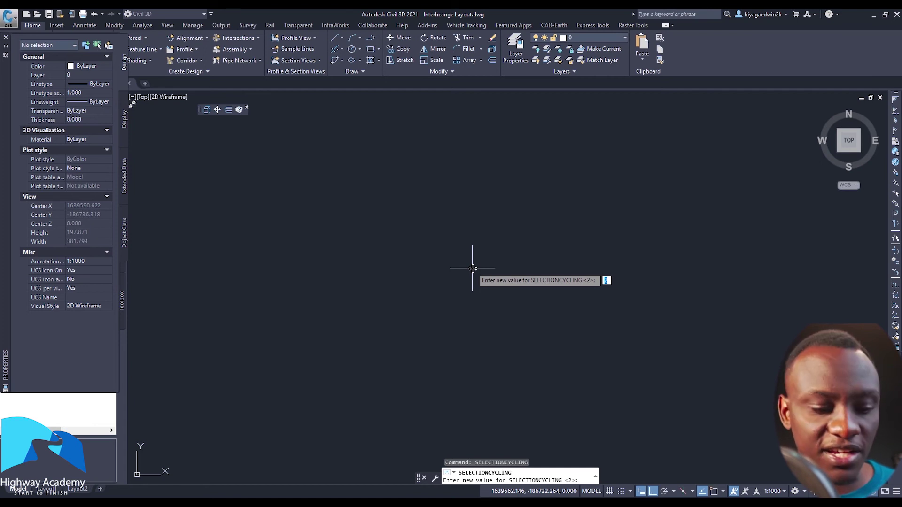
key("Return")
type("2")
key("Return")
key("Escape")
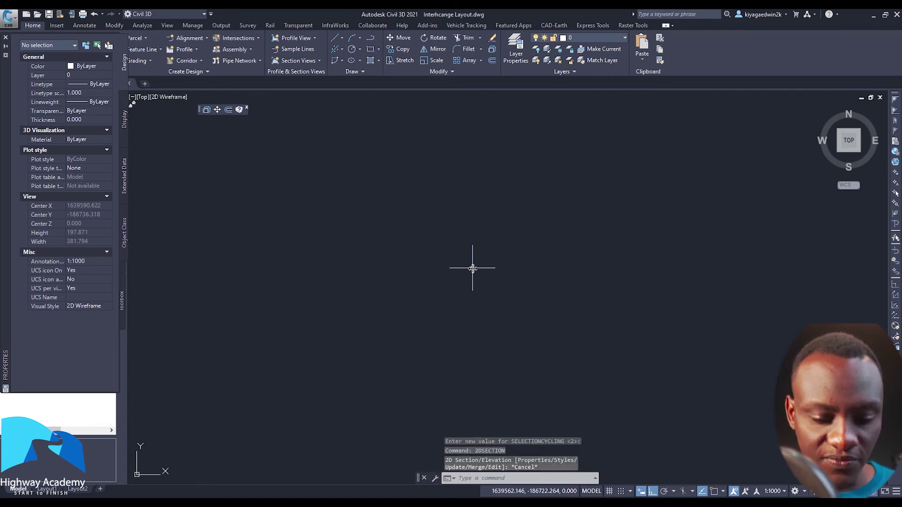
Draw a horizontal line about 169 units long across the upper middle of the empty drawing area.
type("l")
key("Return")
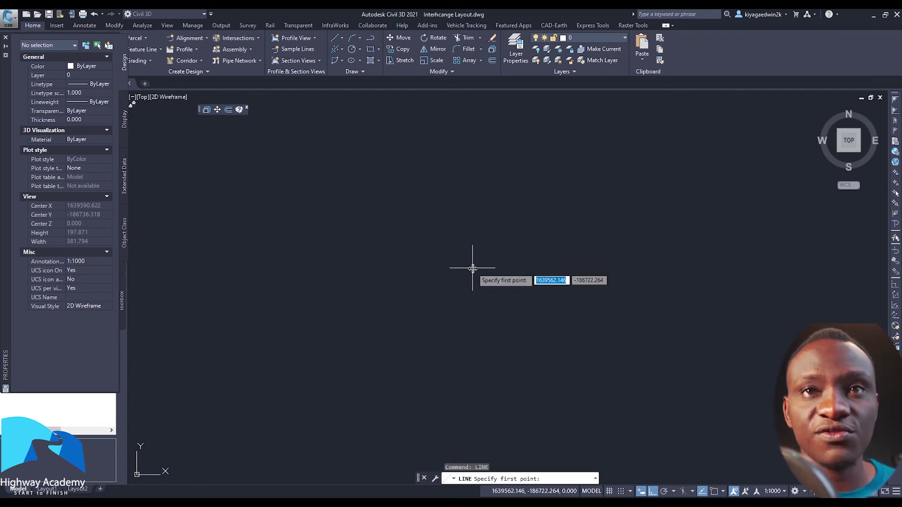
left_click(216, 260)
left_click(552, 247)
key("Escape")
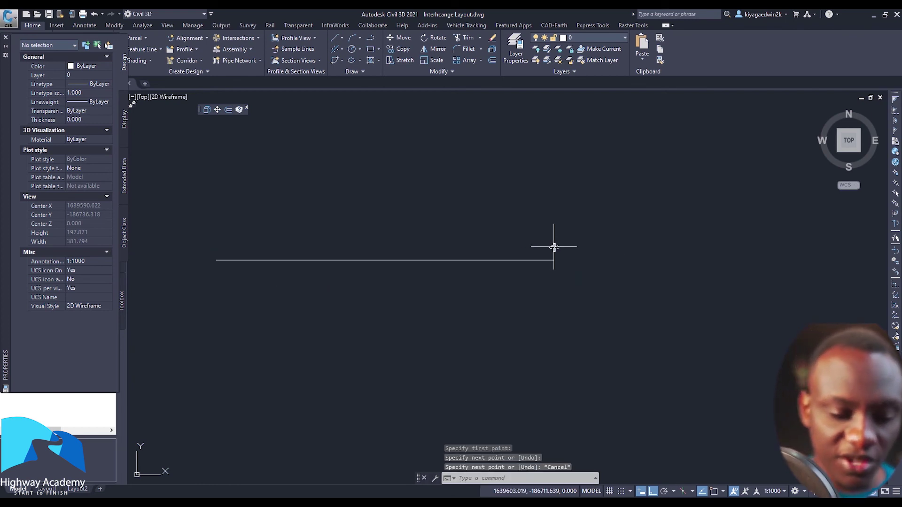
Draw a second line exactly over the first, with object snap on to catch both of its endpoints.
type("line")
key("Return")
key("F3")
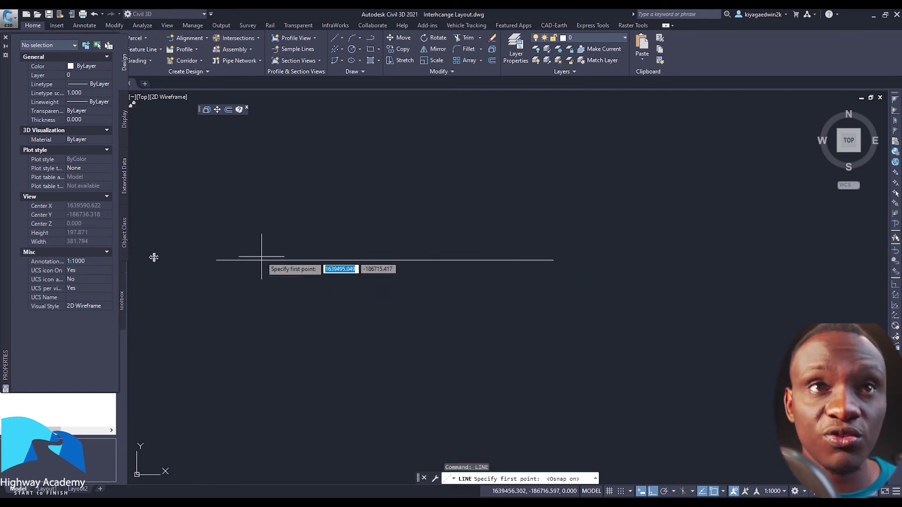
left_click(216, 259)
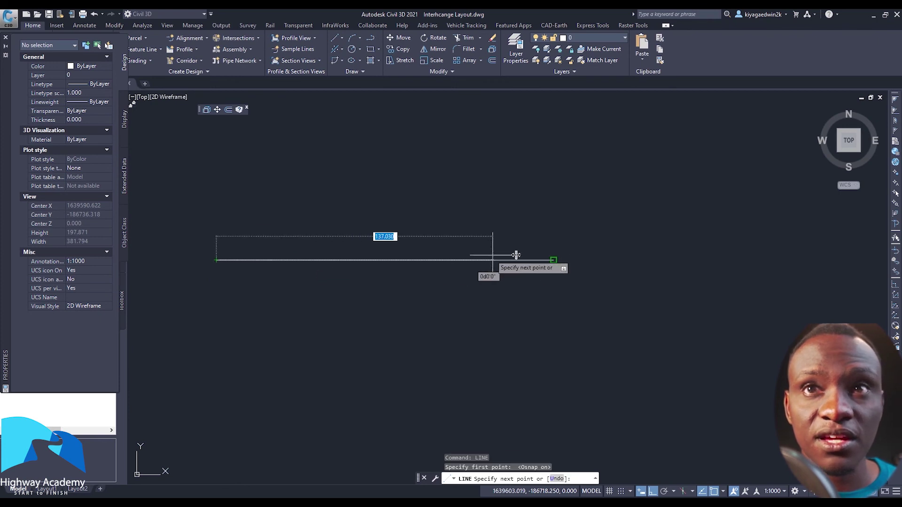
left_click(552, 260)
key("Escape")
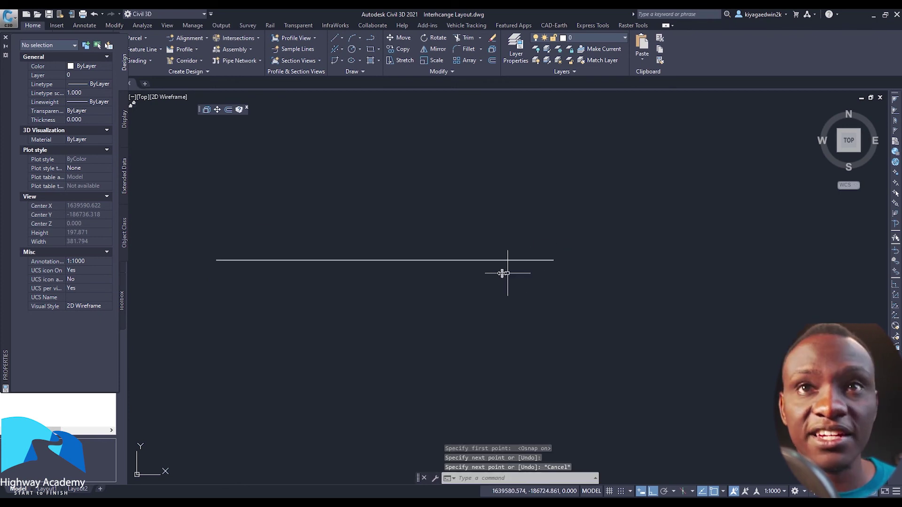
Change the color of one of the two overlapping lines to Yellow and clear the selection.
left_click(486, 260)
left_click(533, 294)
left_click(601, 207)
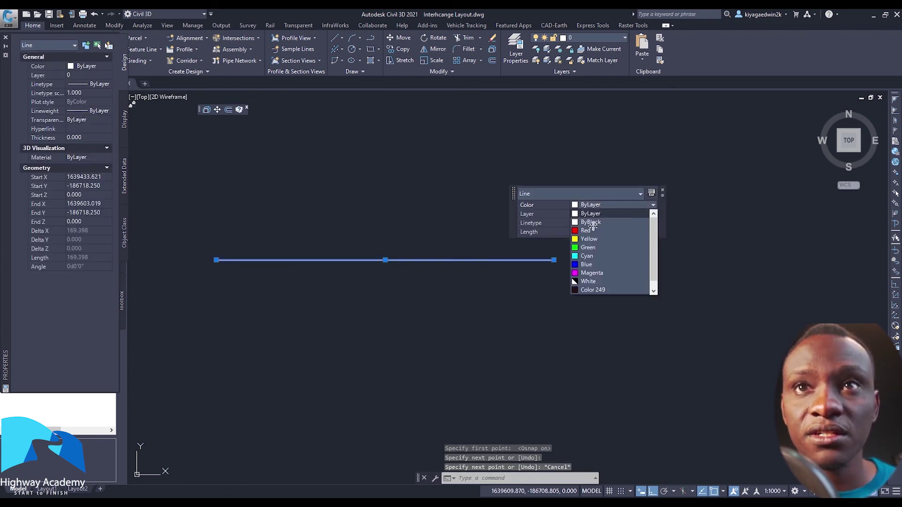
left_click(591, 240)
key("Escape")
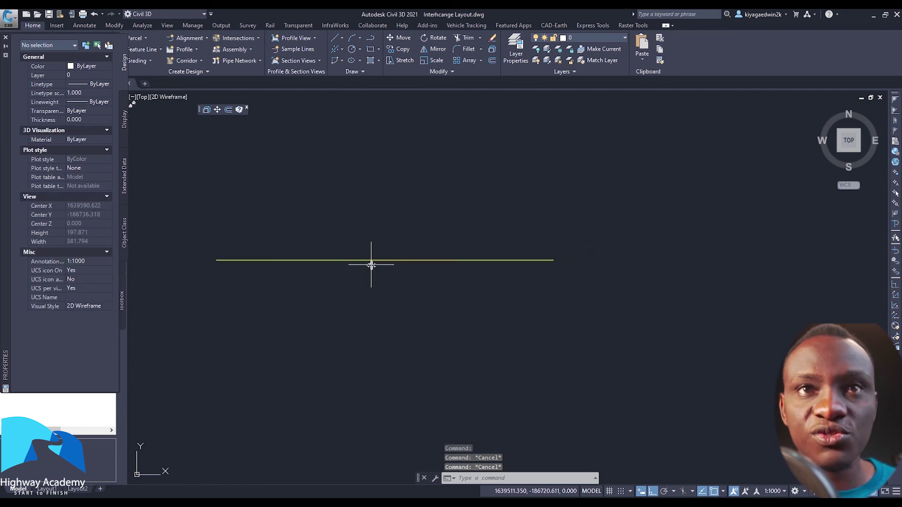
Pick the overlapping lines where they coincide and choose the yellow line from the selection cycling choices.
left_click(375, 260)
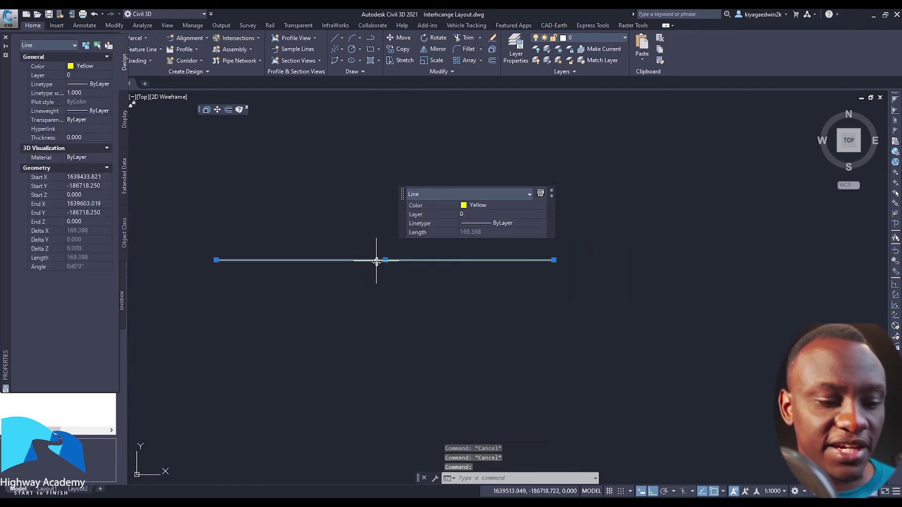
key("Escape")
left_click(376, 260)
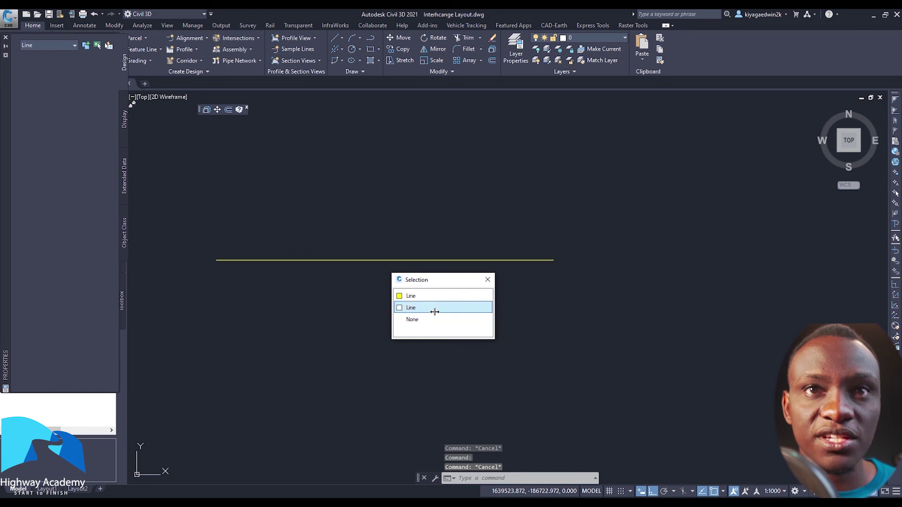
left_click(435, 308)
left_click(434, 295)
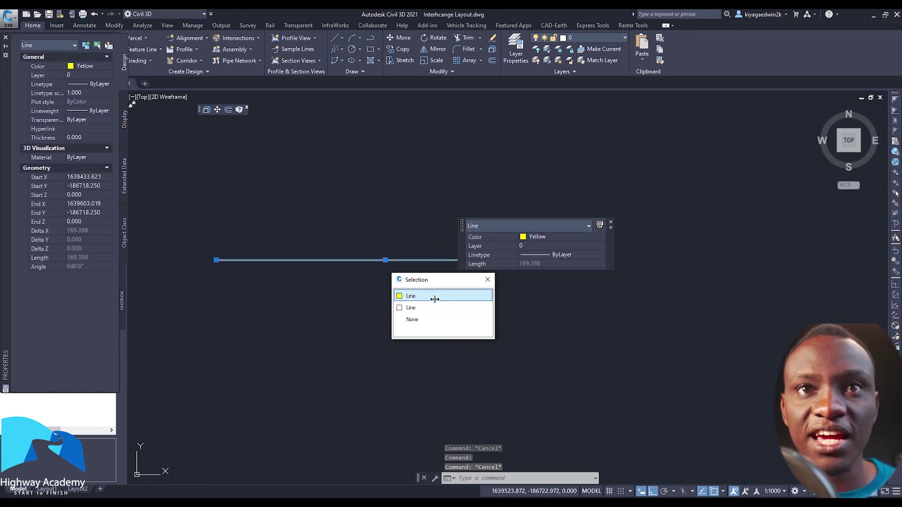